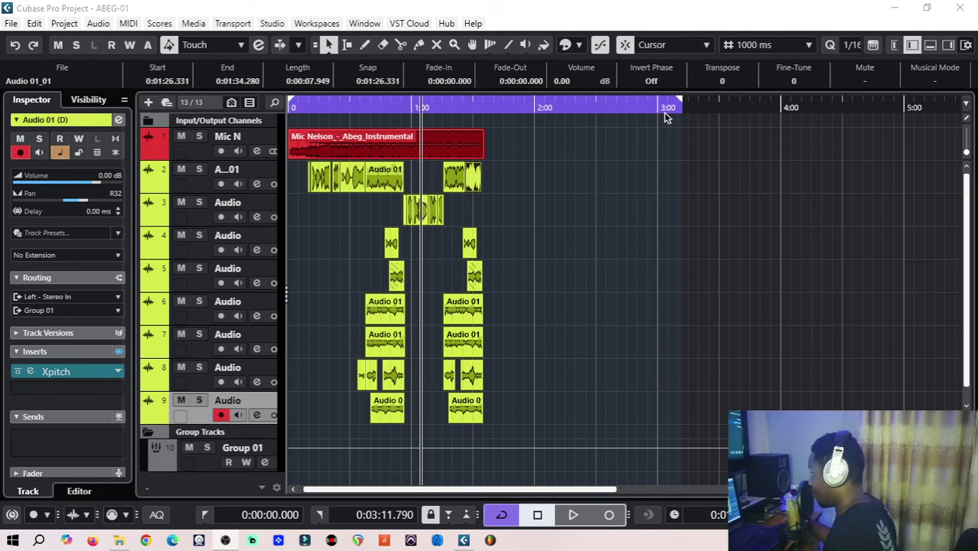
# - Move the cycle's right locator on the ruler from 3:00 back to about 1:35
pyautogui.moveTo(679, 101); pyautogui.dragTo(484, 167)
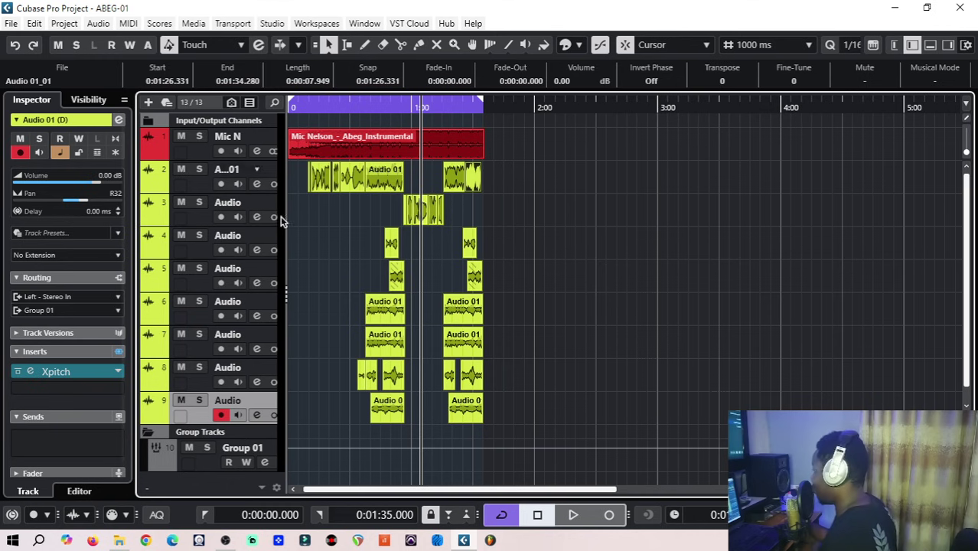
pyautogui.moveTo(356, 136)
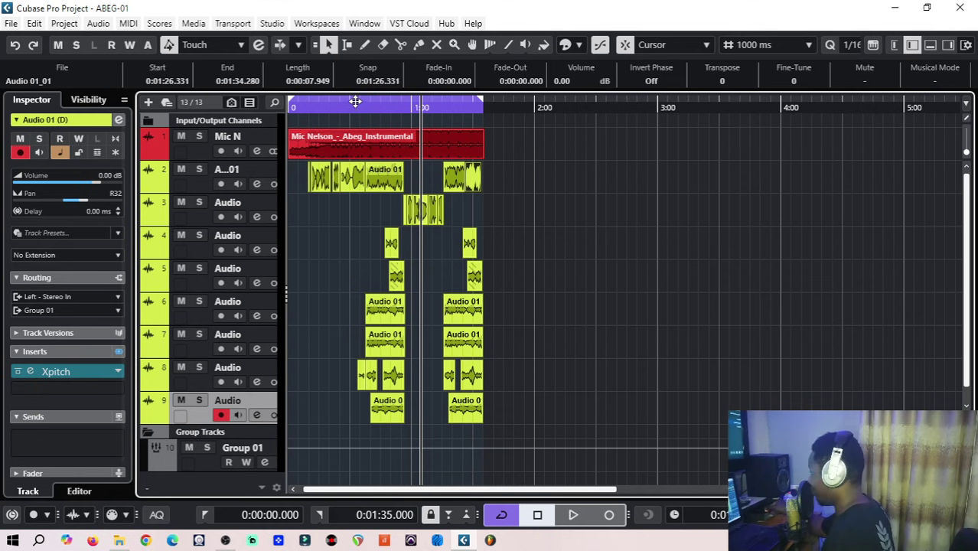
# - Play the arrangement from near 0:20, then stop playback
pyautogui.click(347, 106)
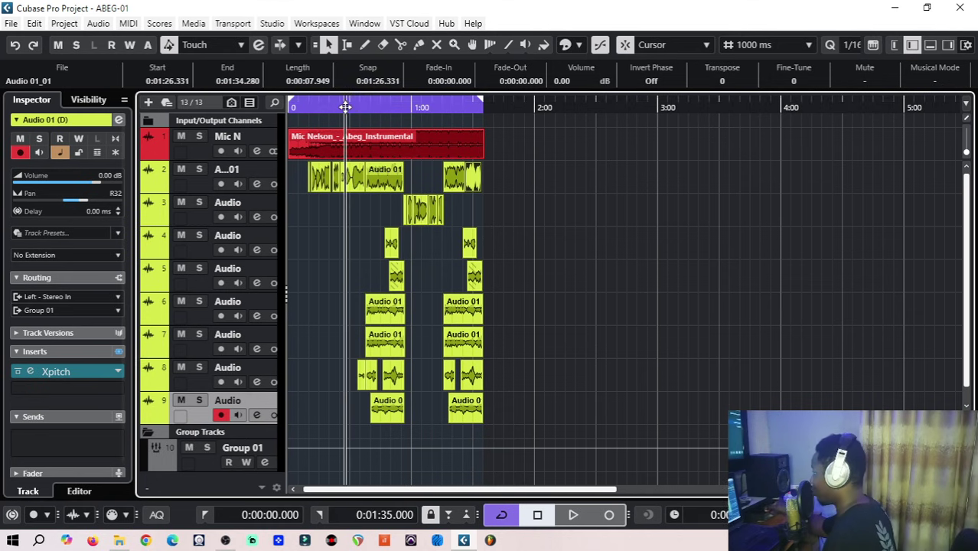
pyautogui.click(574, 517)
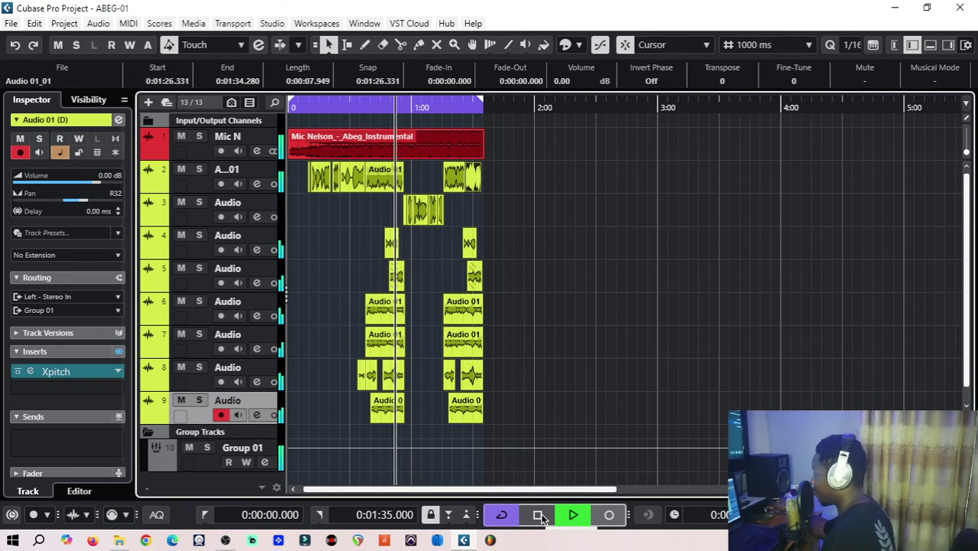
pyautogui.click(539, 516)
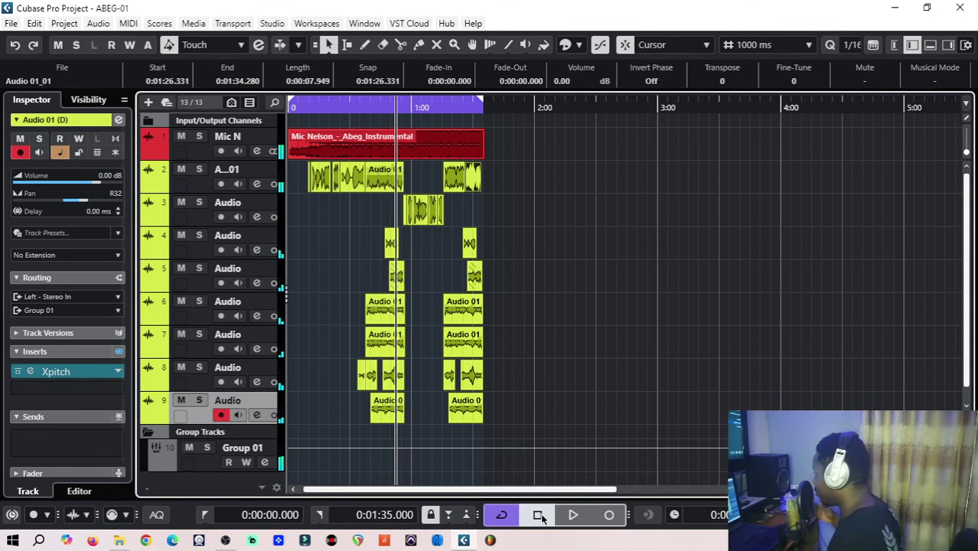
# - Turn off record-enable on track 9
pyautogui.click(222, 414)
pyautogui.scroll(-1, 305, 404)
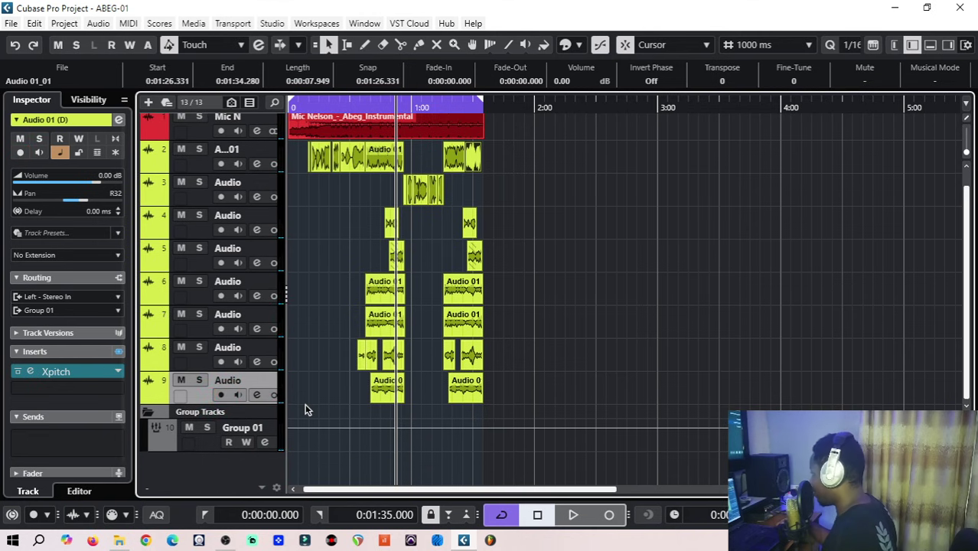
pyautogui.scroll(1, 311, 275)
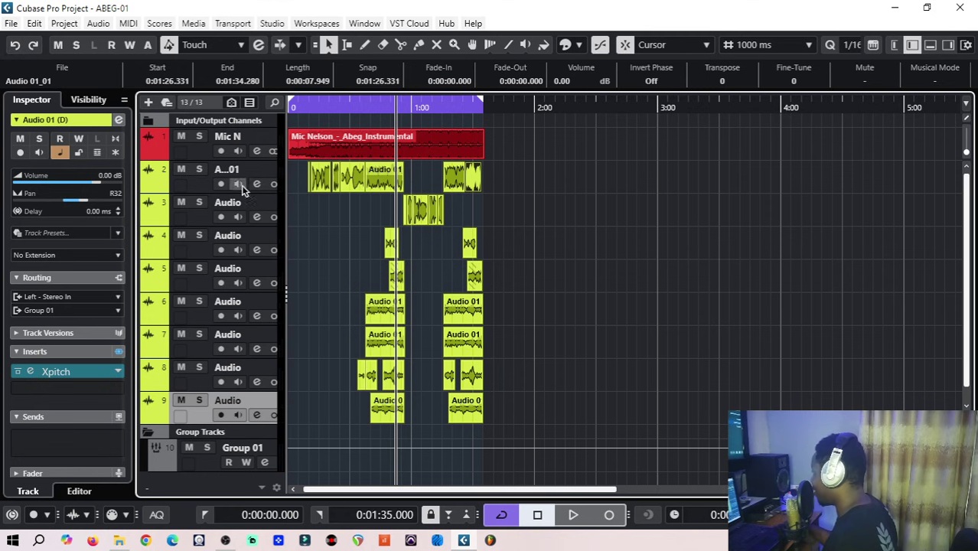
pyautogui.scroll(-1, 309, 398)
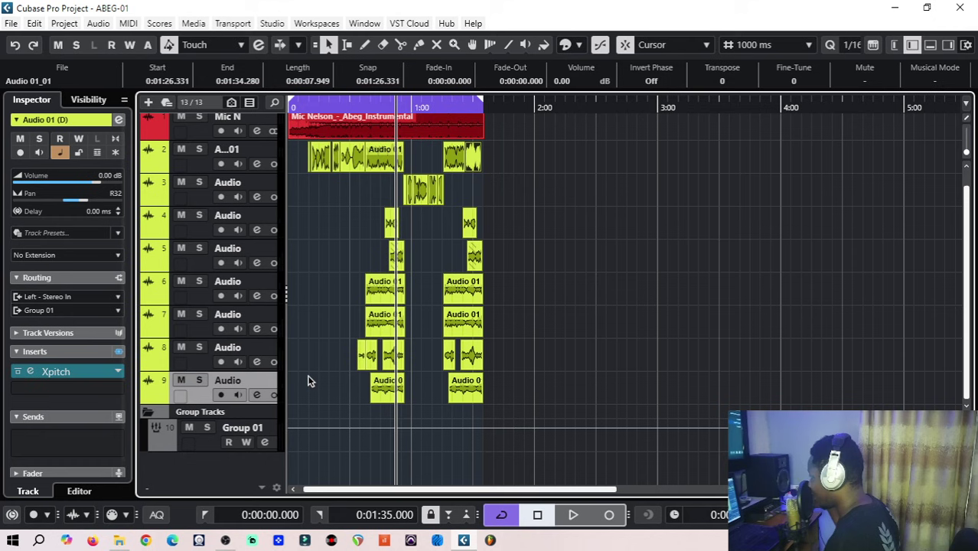
pyautogui.scroll(1, 303, 335)
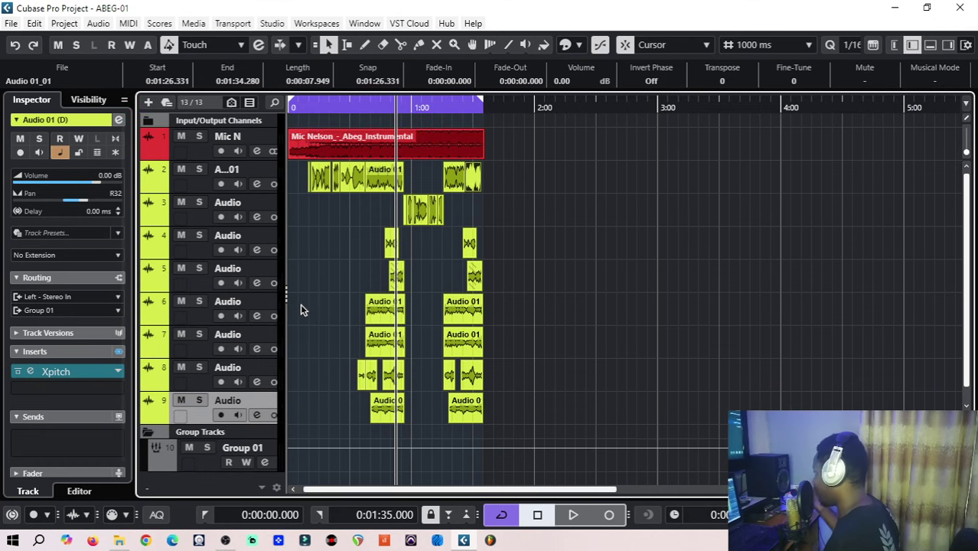
# - In Export Audio Mixdown, choose Multiple with Stereo Out and all Audio Channels, excluding Group 01
pyautogui.click(10, 25)
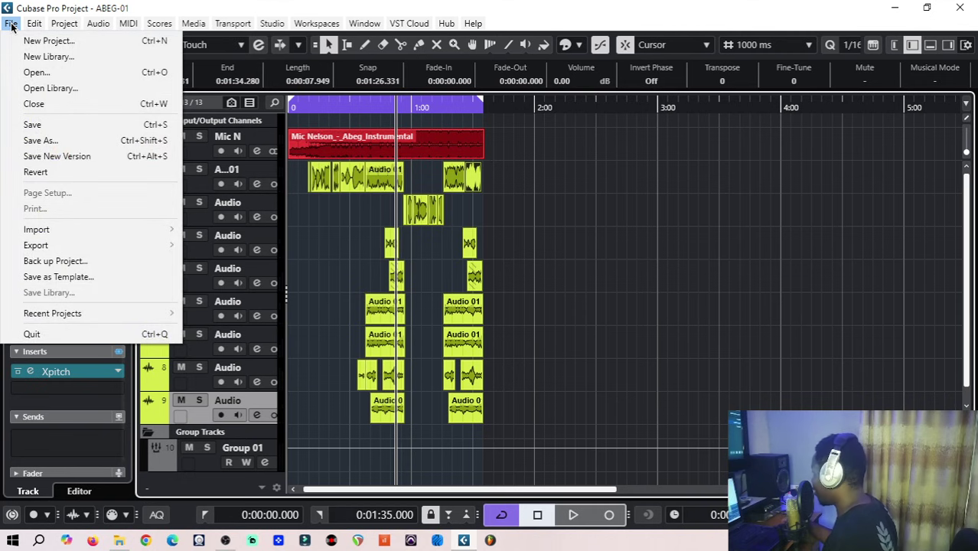
pyautogui.moveTo(169, 247)
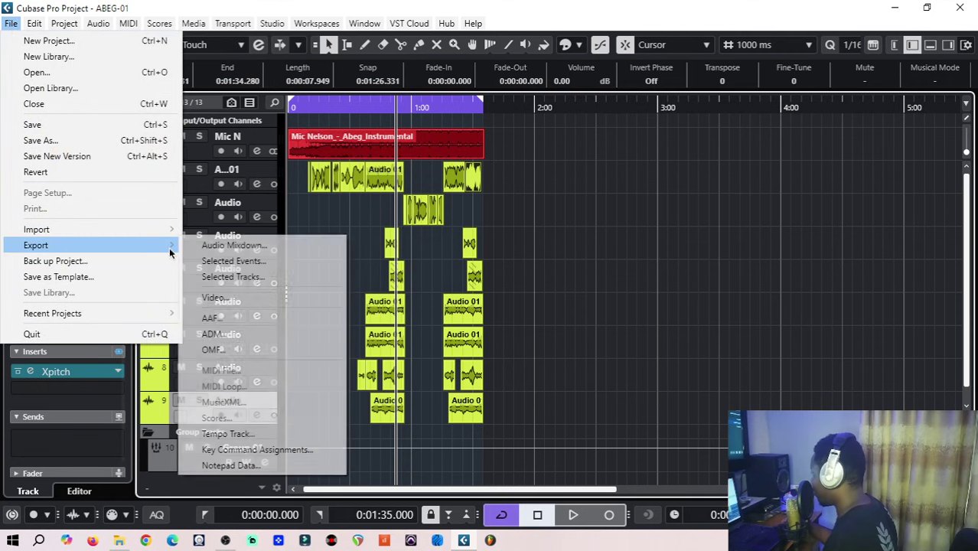
pyautogui.click(222, 246)
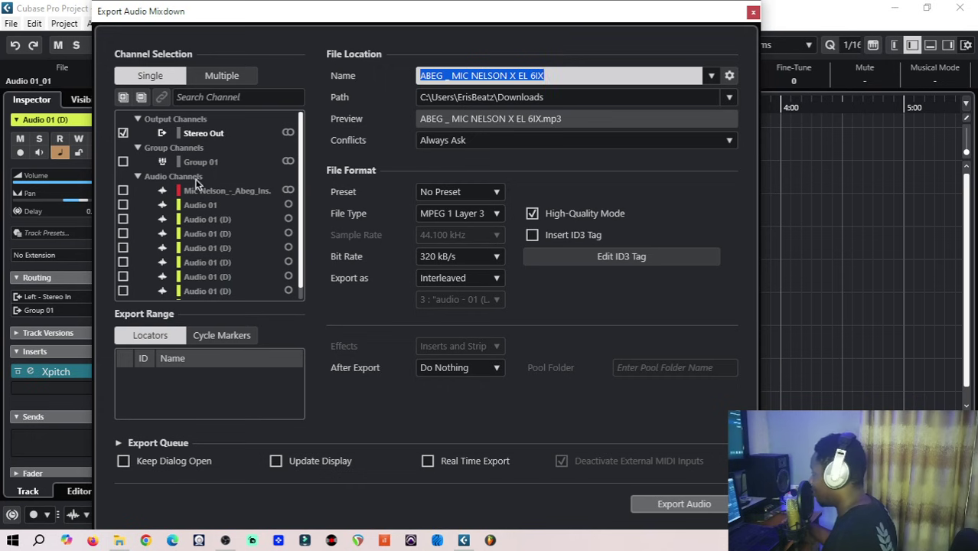
pyautogui.click(355, 307)
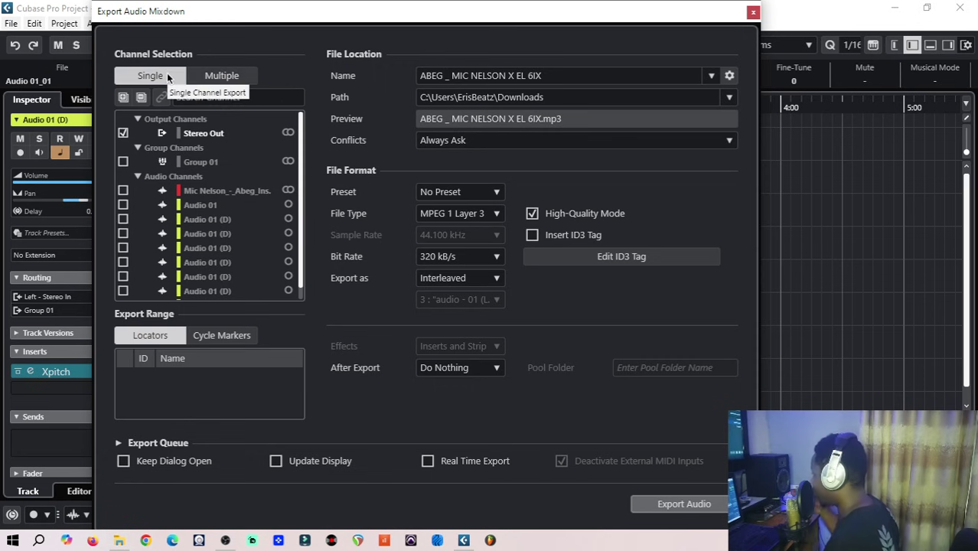
pyautogui.click(211, 77)
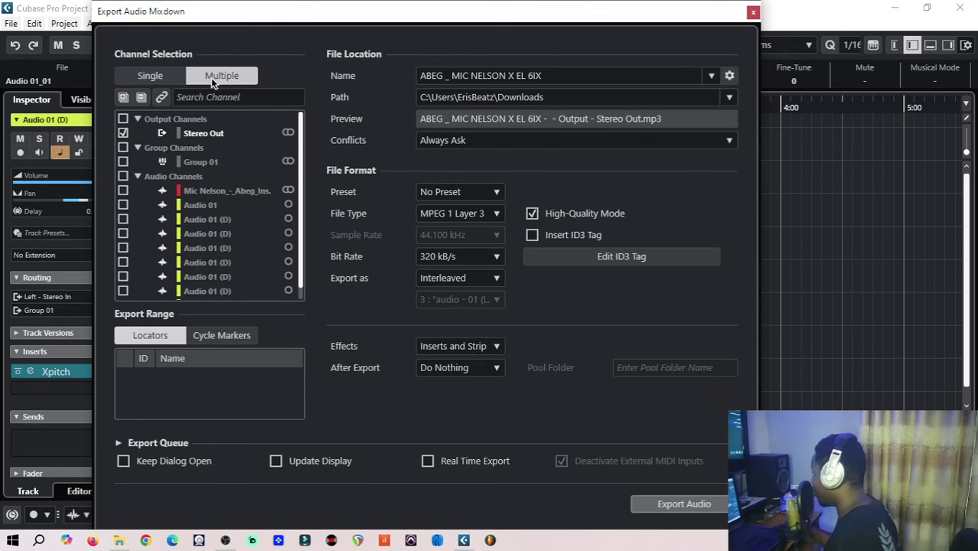
pyautogui.click(123, 133)
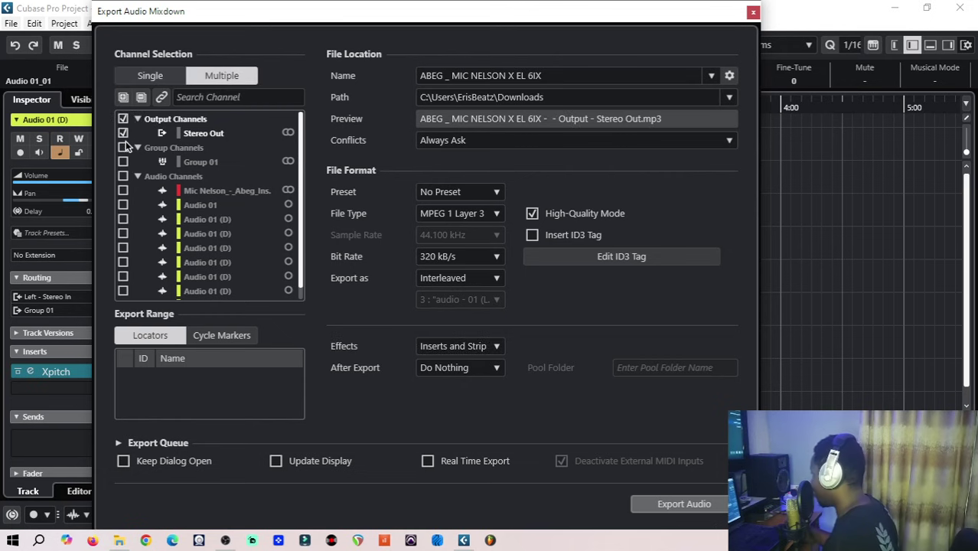
pyautogui.click(124, 147)
pyautogui.click(123, 176)
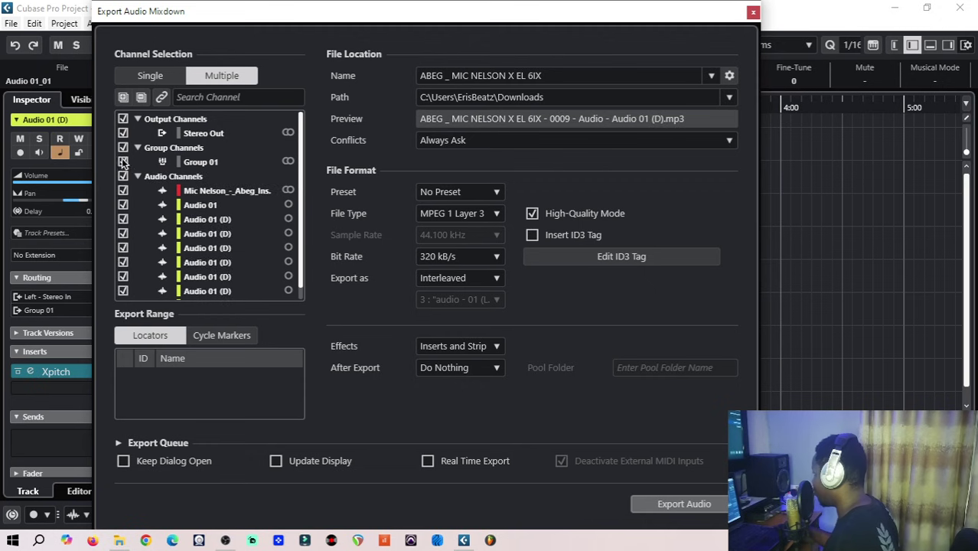
pyautogui.click(123, 161)
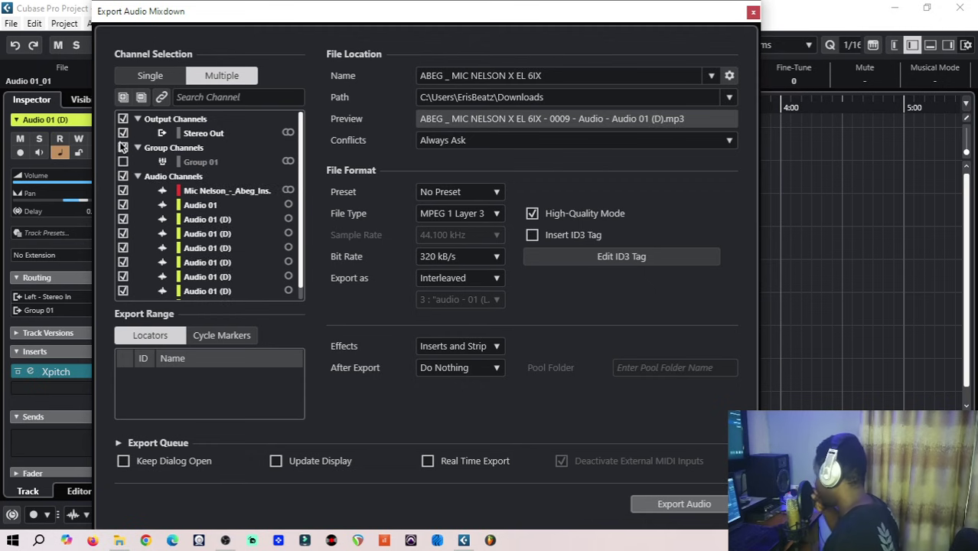
pyautogui.click(123, 148)
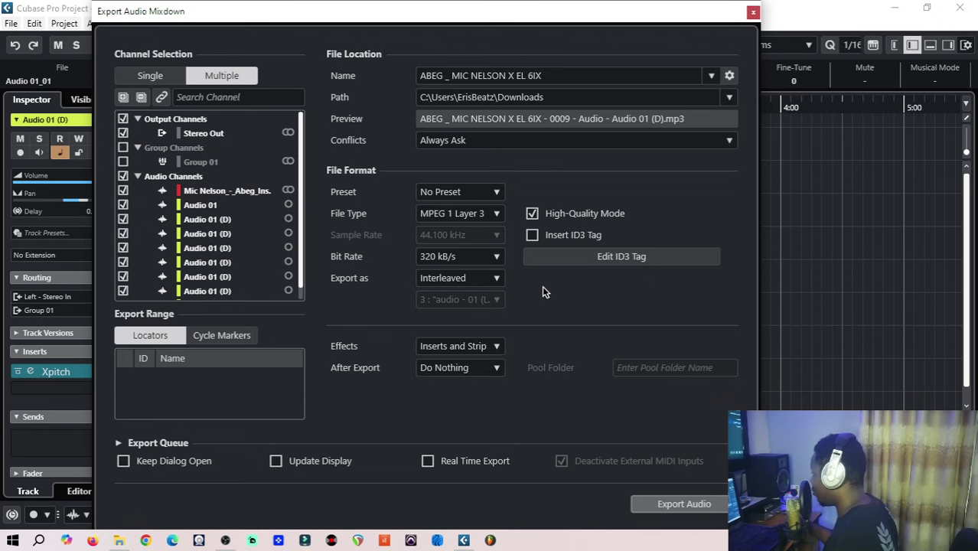
# - Set the export File Type to Wave, Bit Depth to 24 bit, and Effects to Disabled (DRY)
pyautogui.click(455, 214)
pyautogui.click(448, 234)
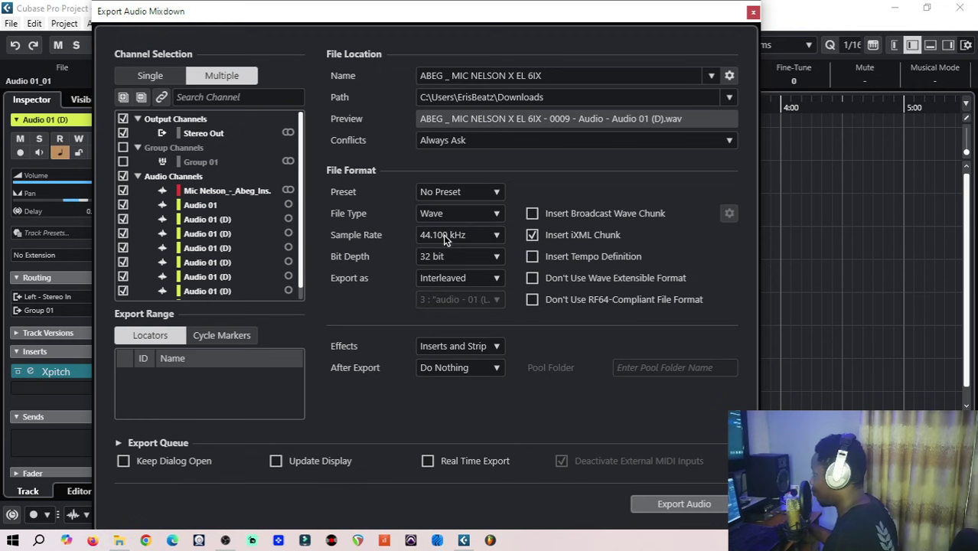
pyautogui.click(475, 260)
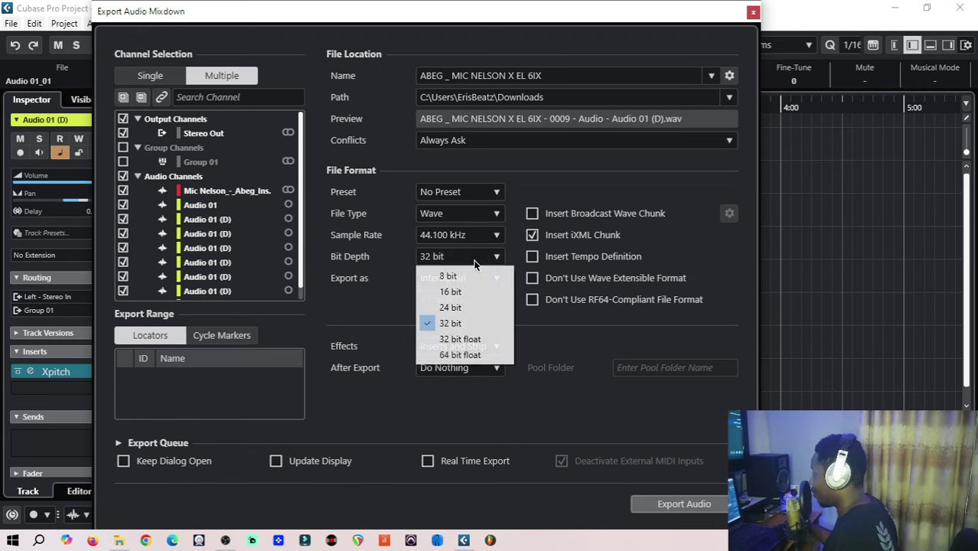
pyautogui.click(450, 308)
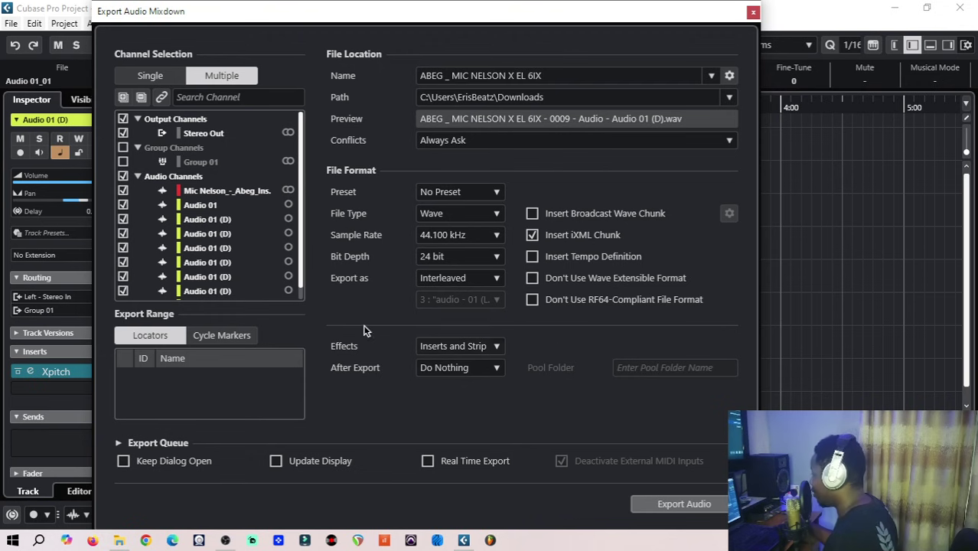
pyautogui.click(457, 348)
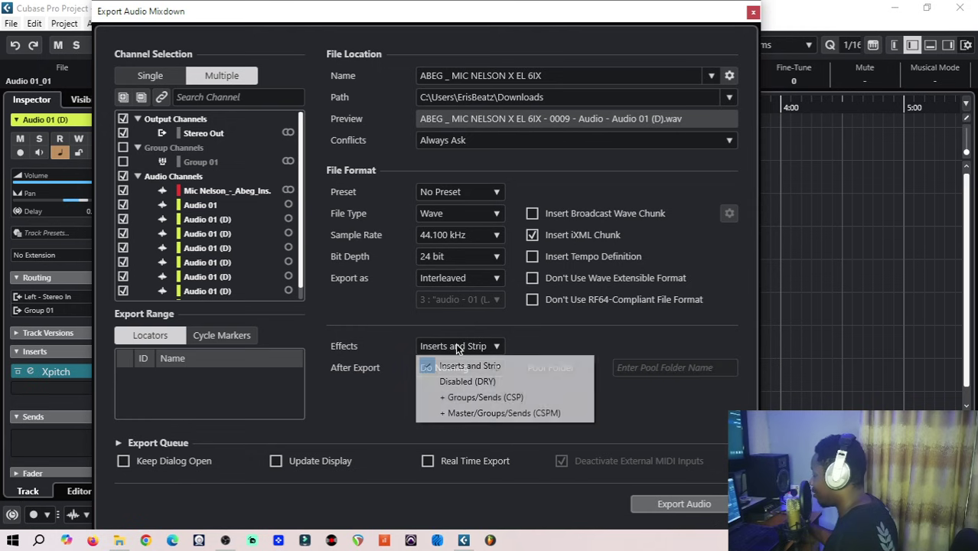
pyautogui.click(472, 382)
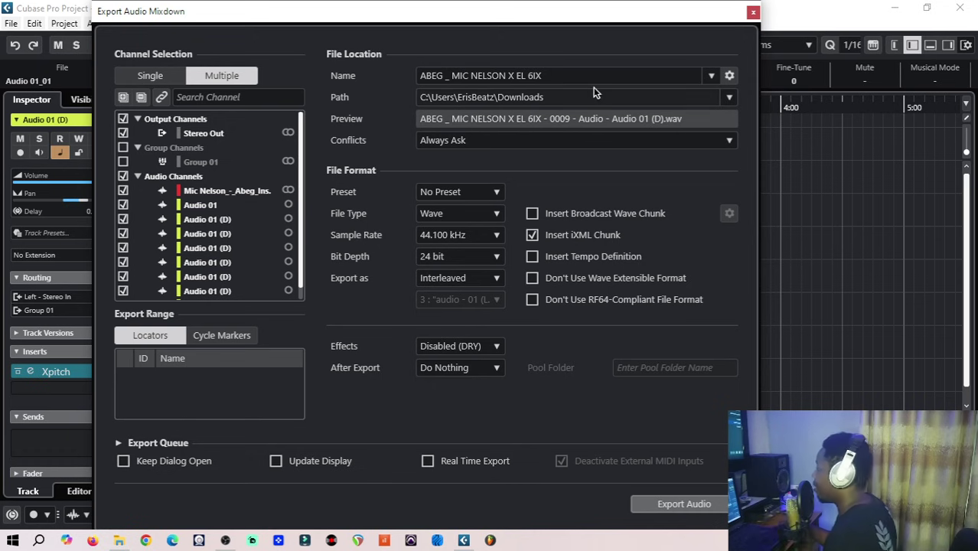
# - Open the export location chooser and browse through Documents to the Music folder
pyautogui.click(729, 101)
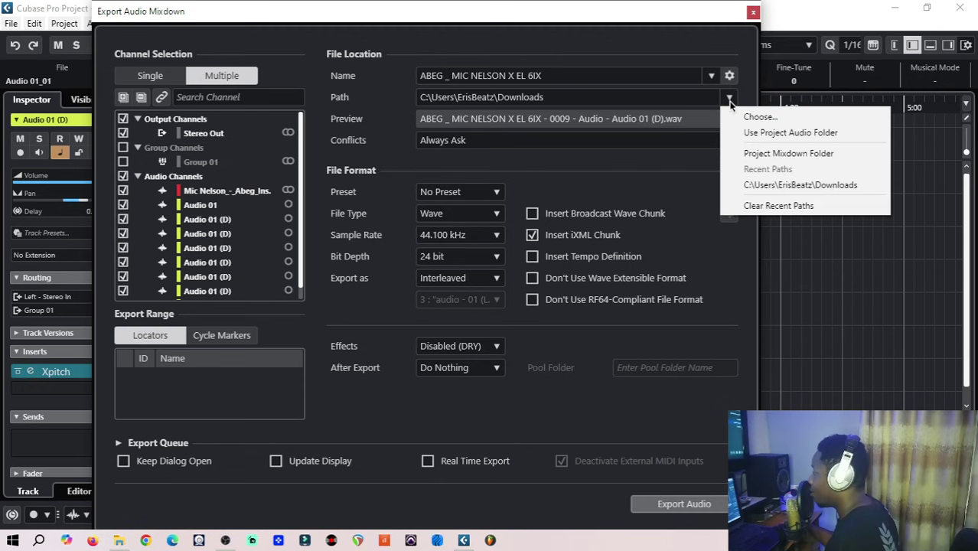
pyautogui.click(725, 100)
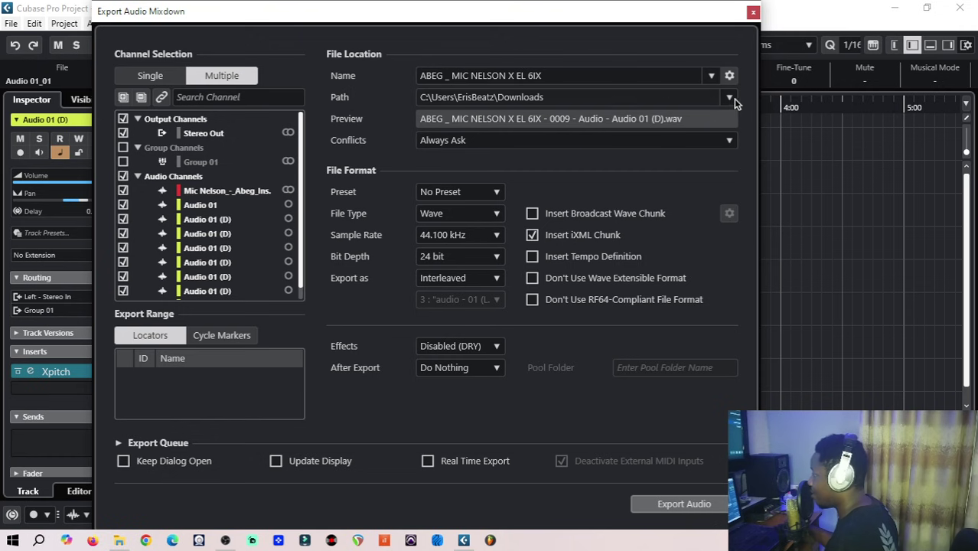
pyautogui.click(732, 99)
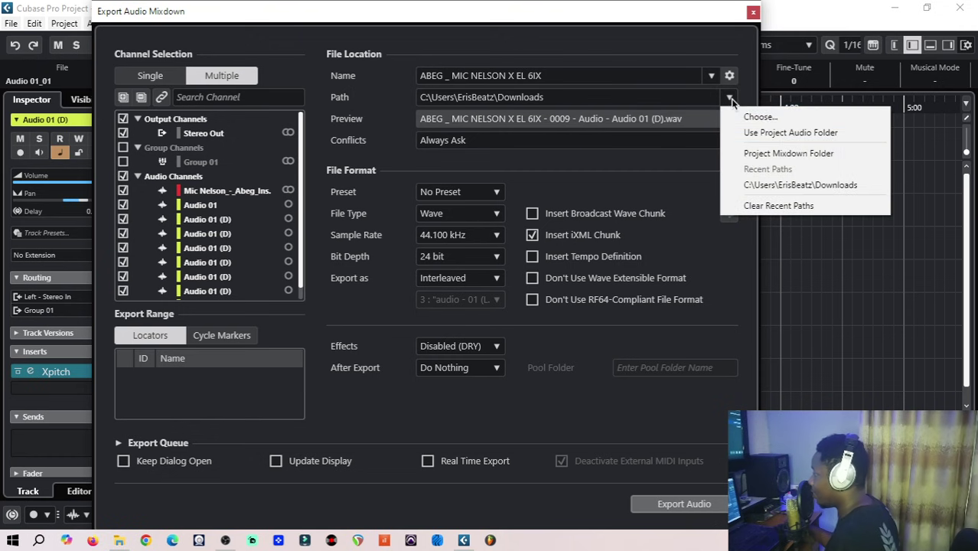
pyautogui.click(768, 117)
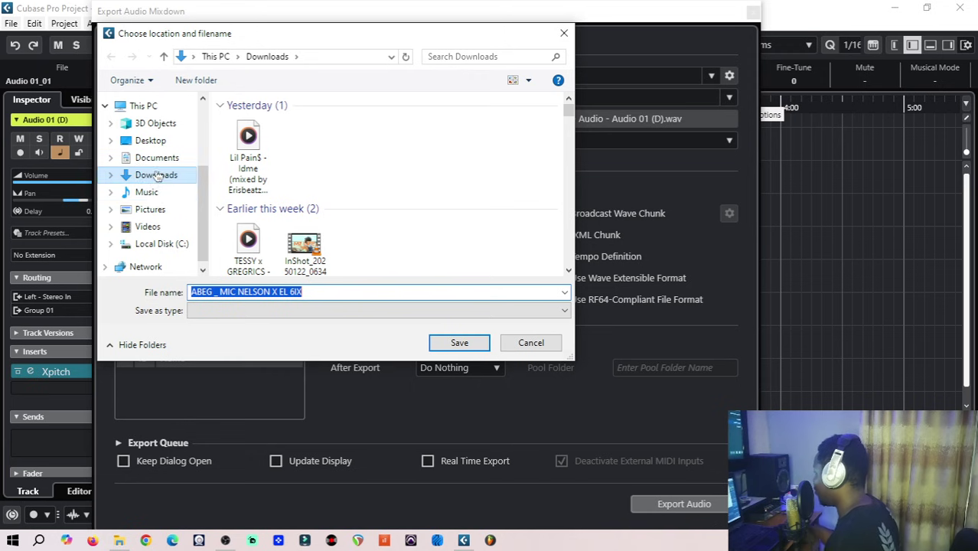
pyautogui.click(150, 226)
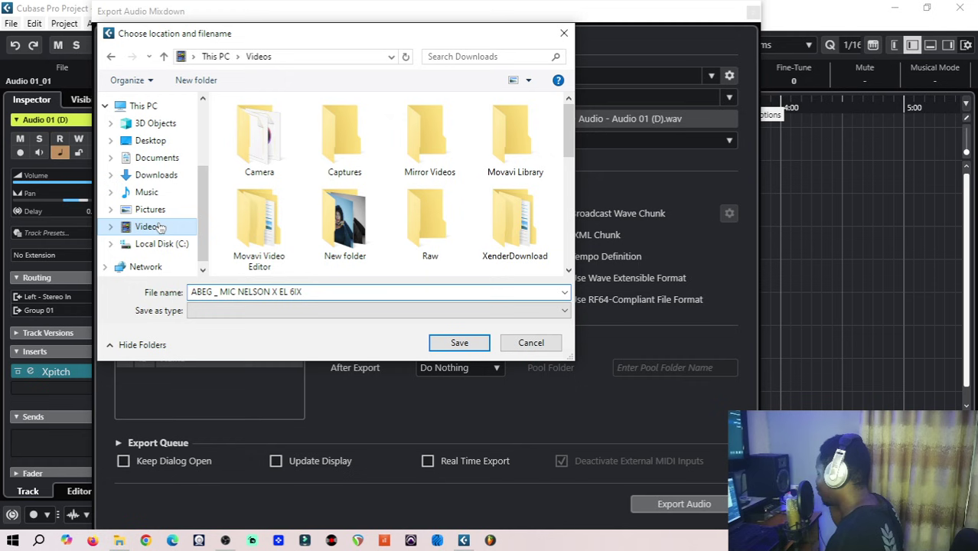
pyautogui.click(158, 159)
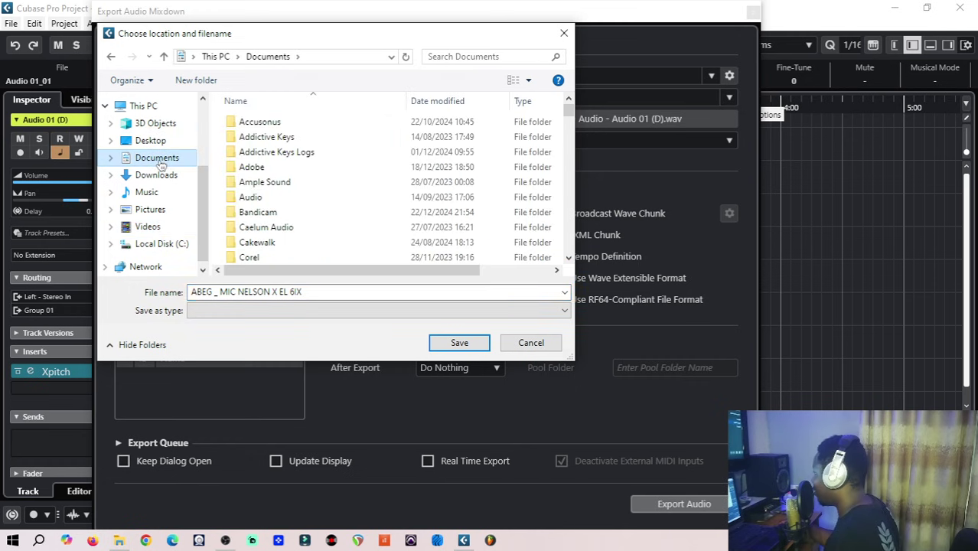
pyautogui.scroll(-20, 328, 212)
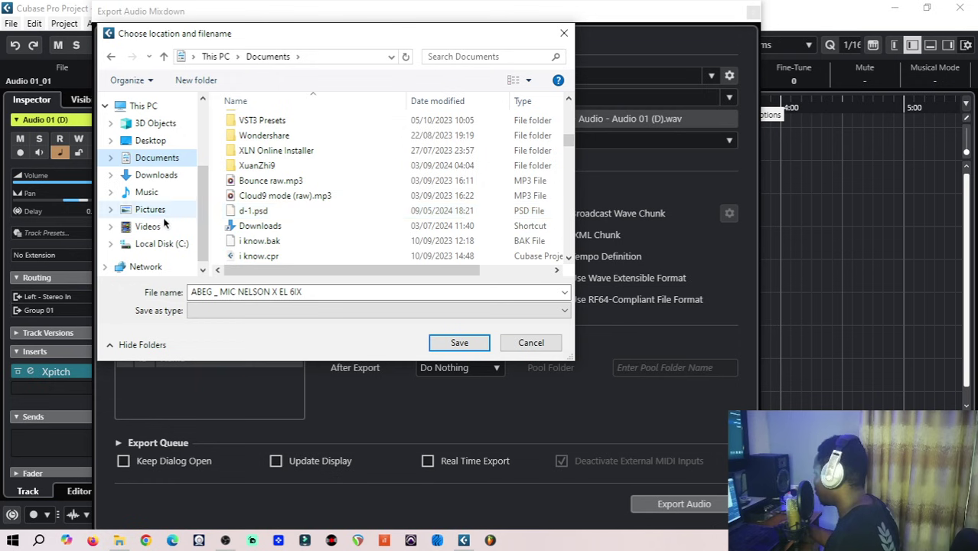
pyautogui.click(145, 195)
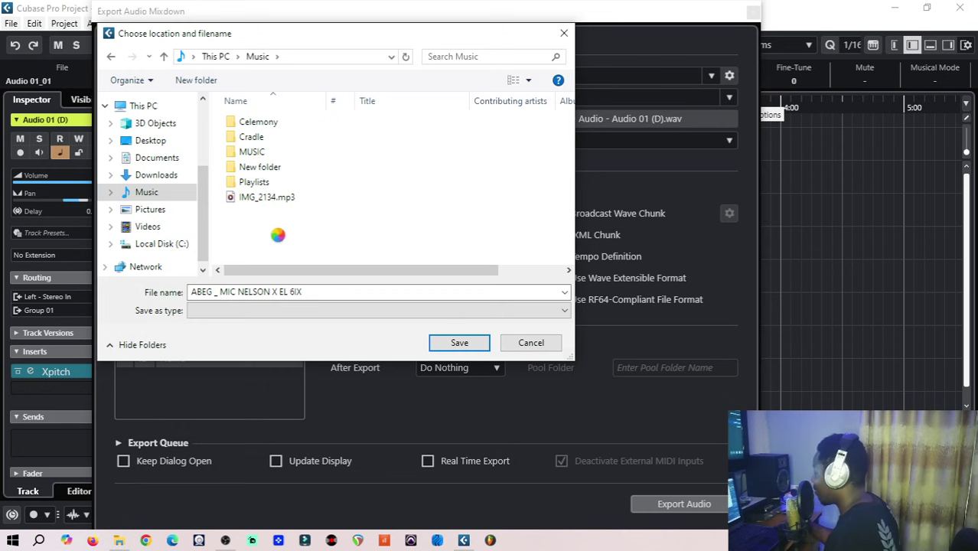
# - Create a new folder named 'abeg' inside Music
pyautogui.rightClick(277, 235)
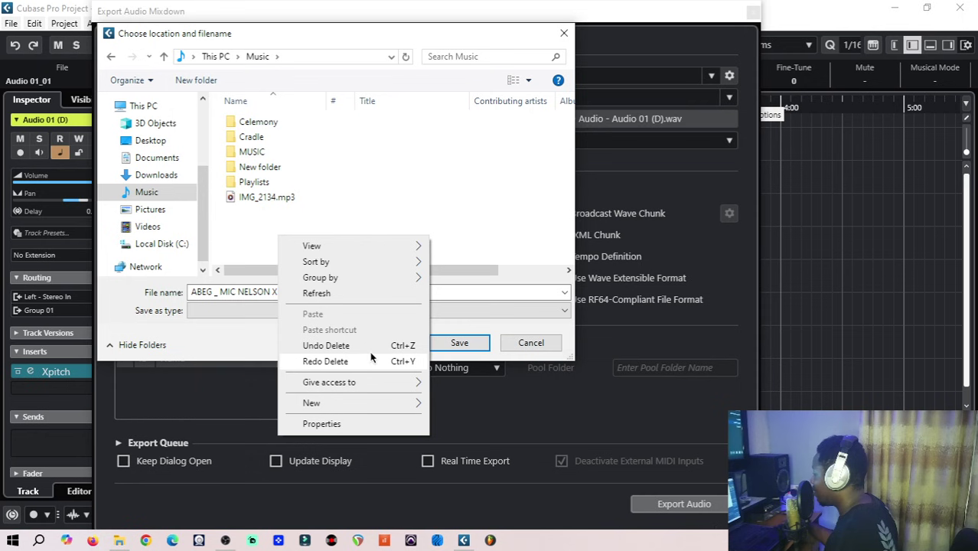
pyautogui.moveTo(383, 388)
pyautogui.moveTo(349, 403)
pyautogui.click(460, 404)
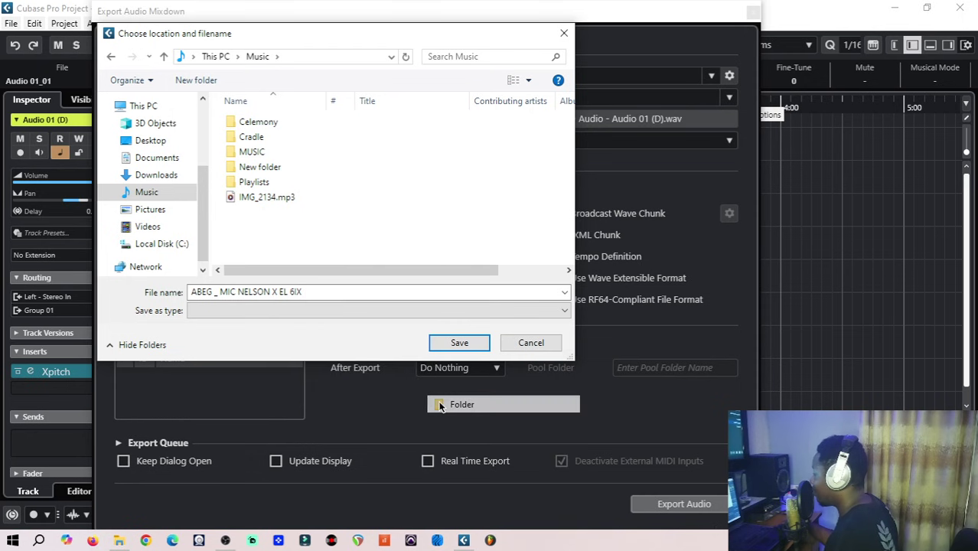
pyautogui.press('BackSpace')
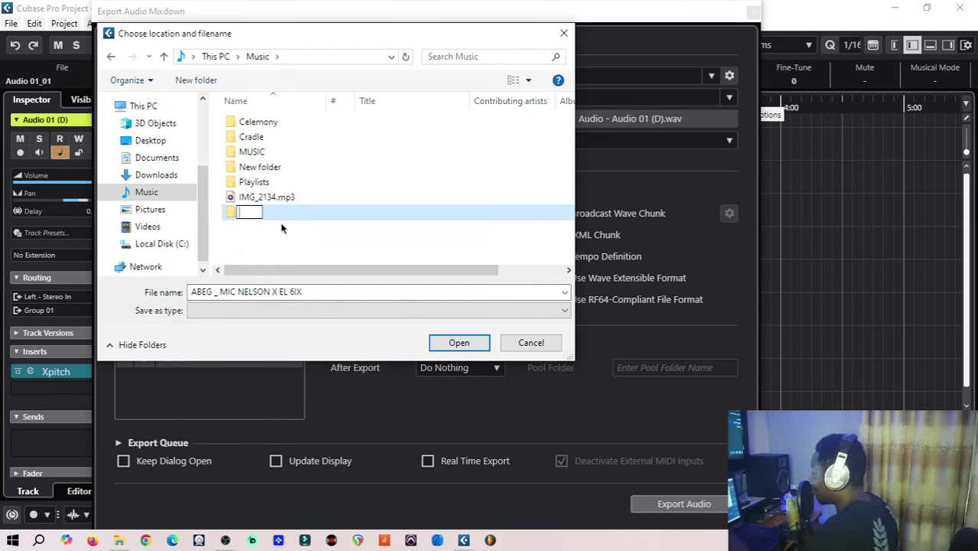
pyautogui.write('ab')
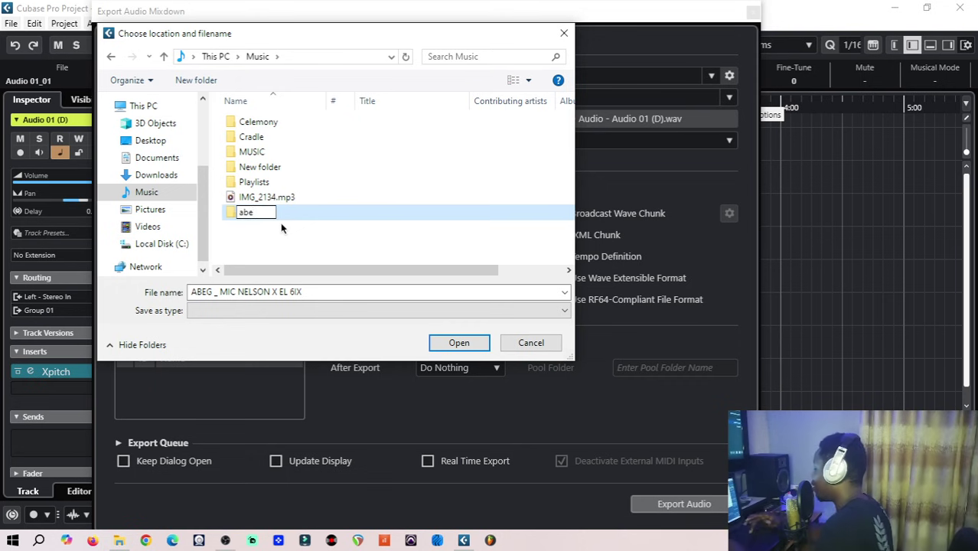
pyautogui.write('e')
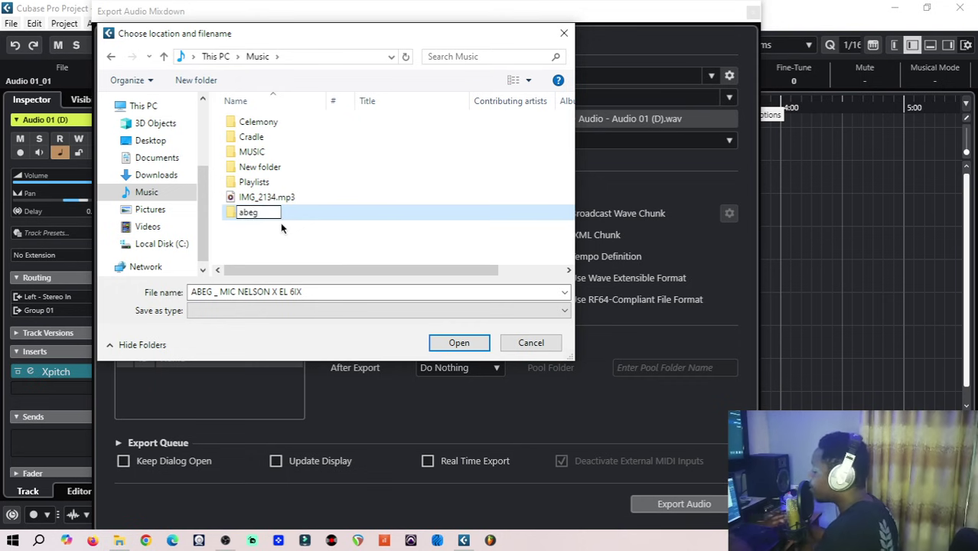
pyautogui.write('g')
pyautogui.press('Return')
pyautogui.doubleClick(255, 212)
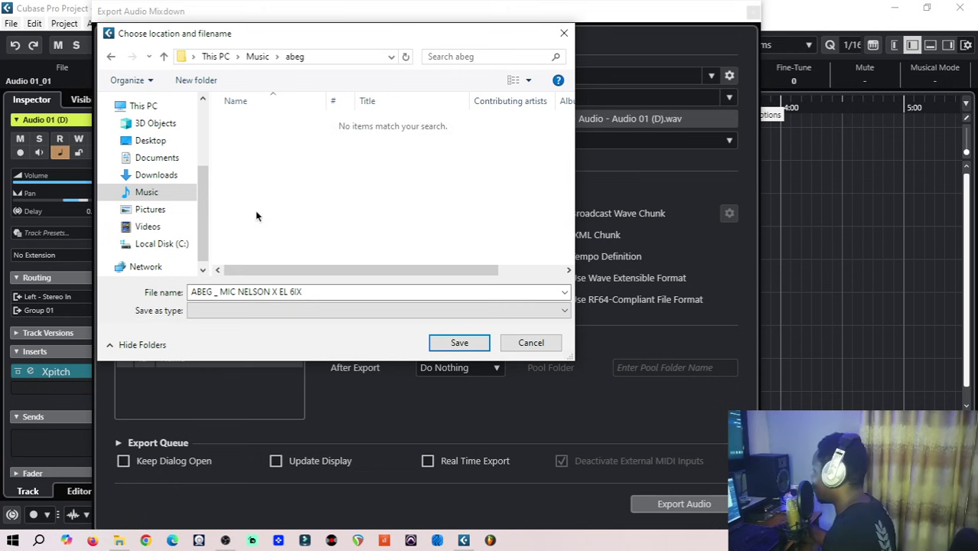
# - Rename the abeg folder to 'abeg stems'
pyautogui.click(164, 59)
pyautogui.click(243, 121)
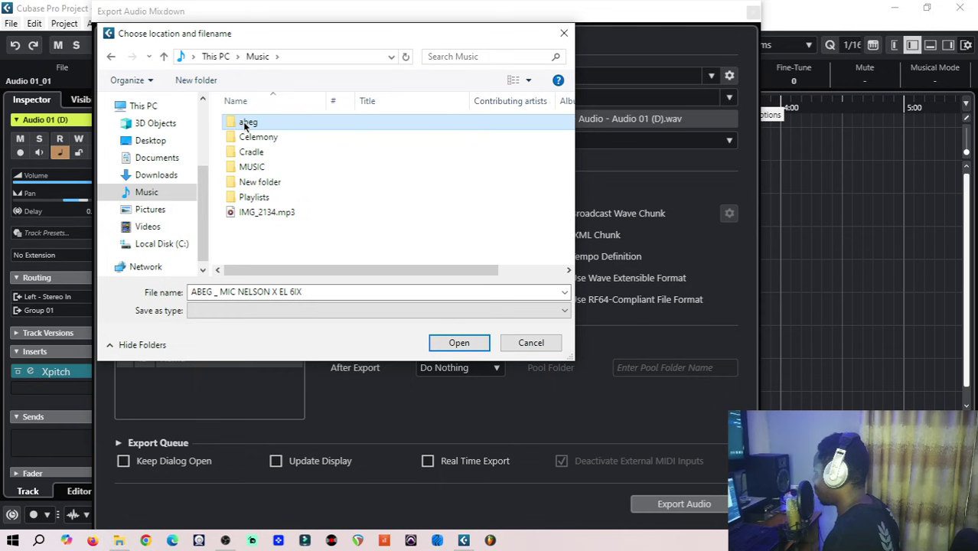
pyautogui.rightClick(243, 122)
pyautogui.click(282, 497)
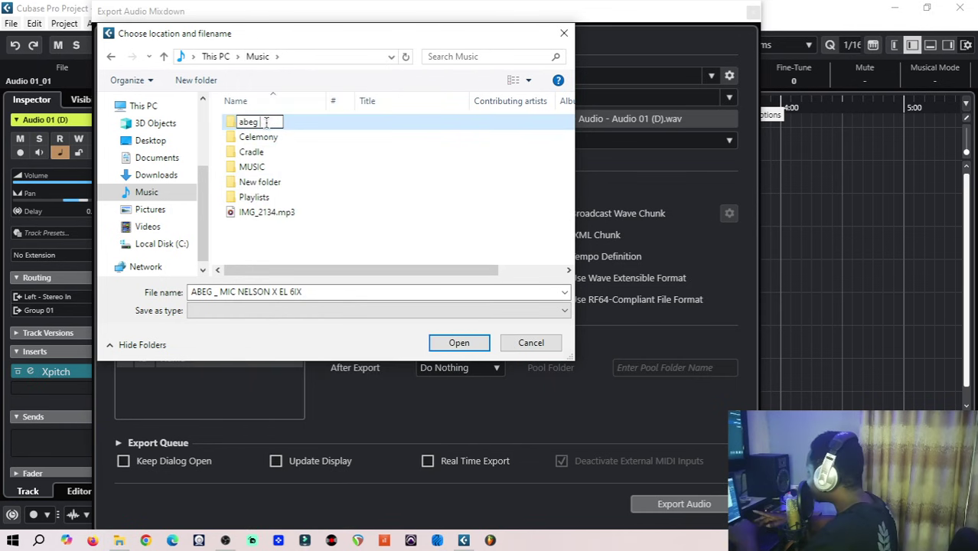
pyautogui.write('stems')
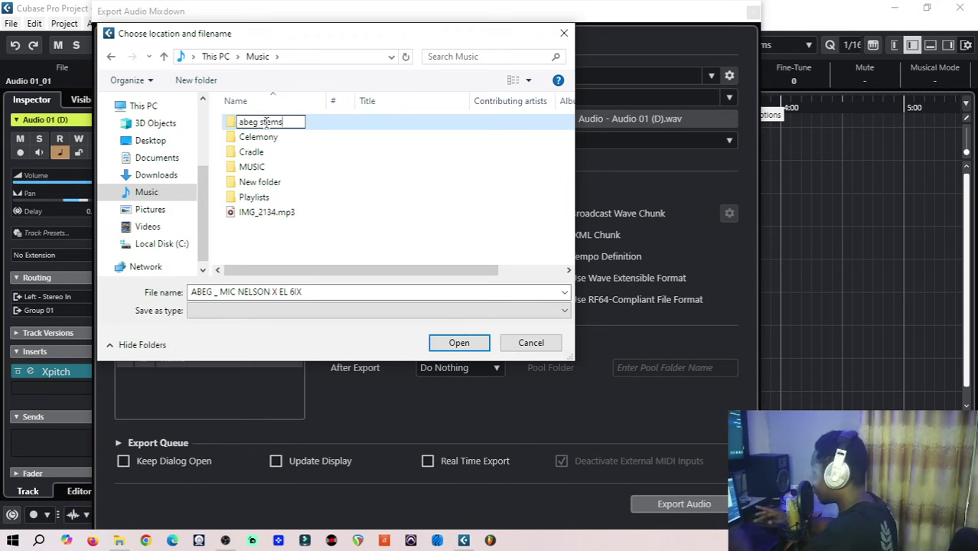
pyautogui.press('Return')
# - Set abeg stems as the export path and run the stem export to 100%
pyautogui.doubleClick(267, 124)
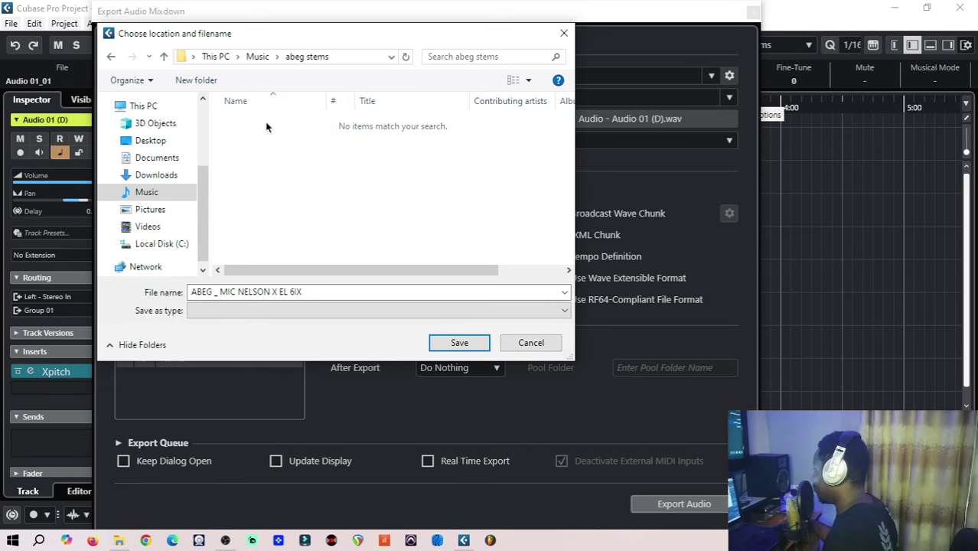
pyautogui.click(459, 343)
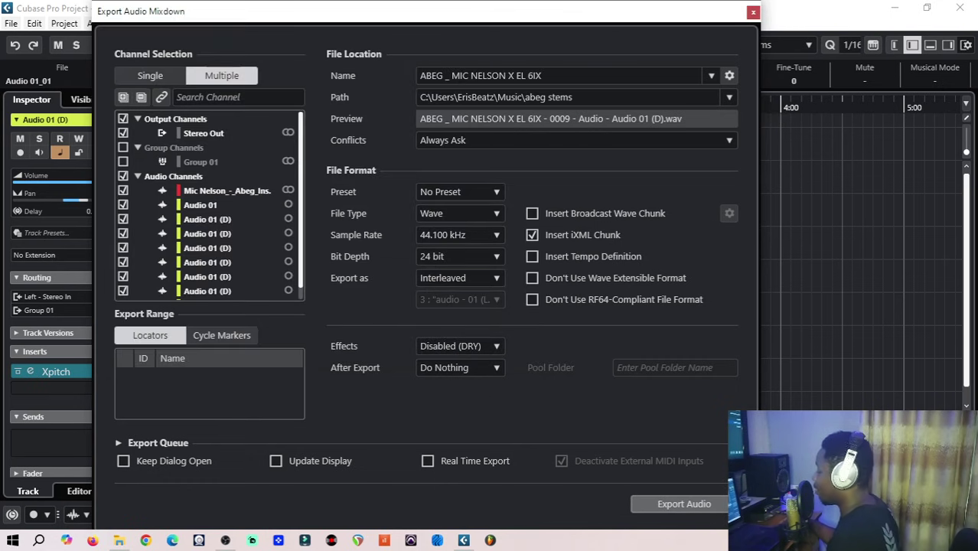
pyautogui.click(700, 501)
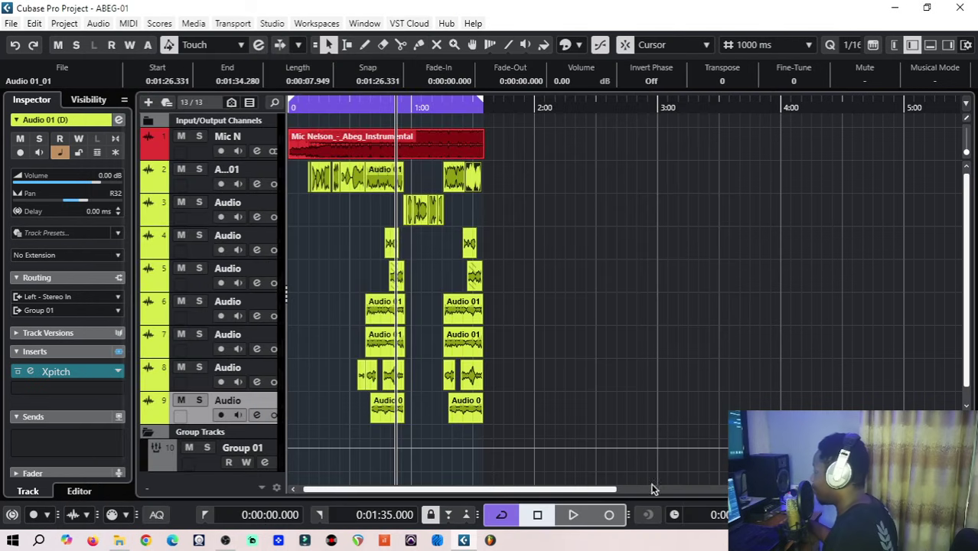
pyautogui.moveTo(458, 212); pyautogui.dragTo(300, 231)
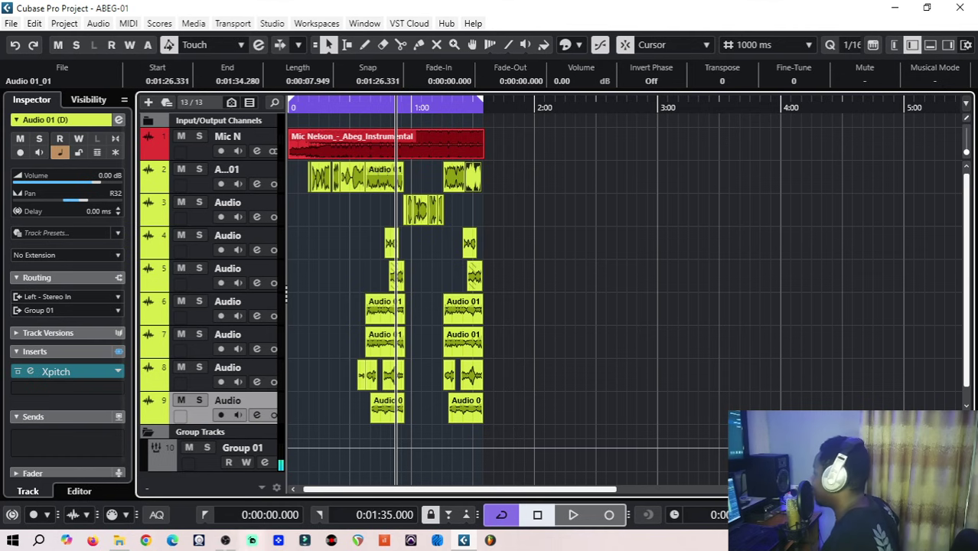
pyautogui.click(119, 541)
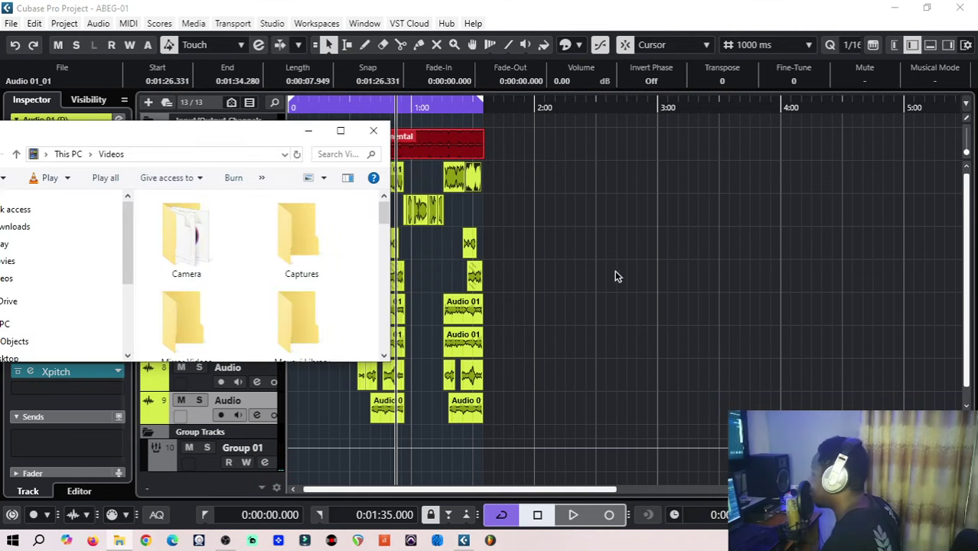
# - In File Explorer, open Music > abeg stems and review the ten exported WAV files
pyautogui.doubleClick(339, 144)
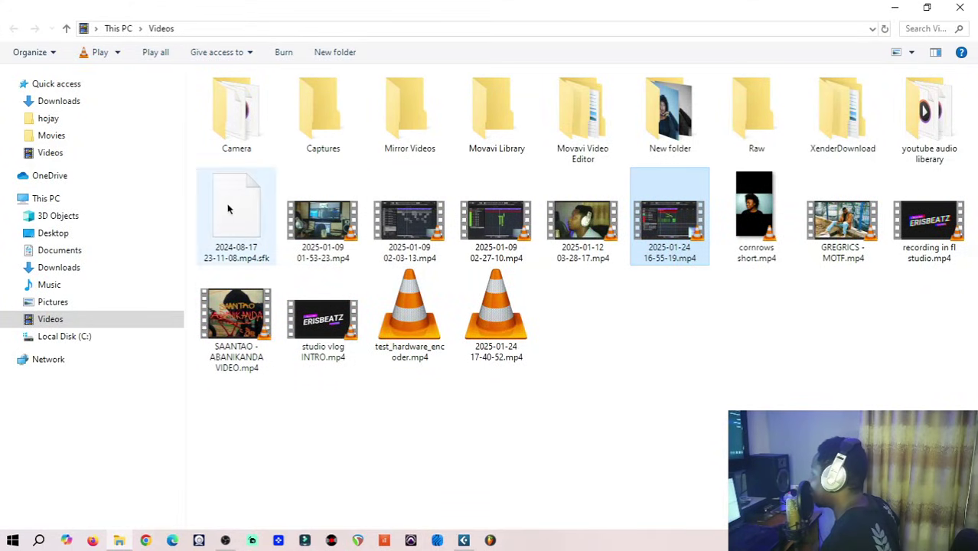
pyautogui.click(47, 285)
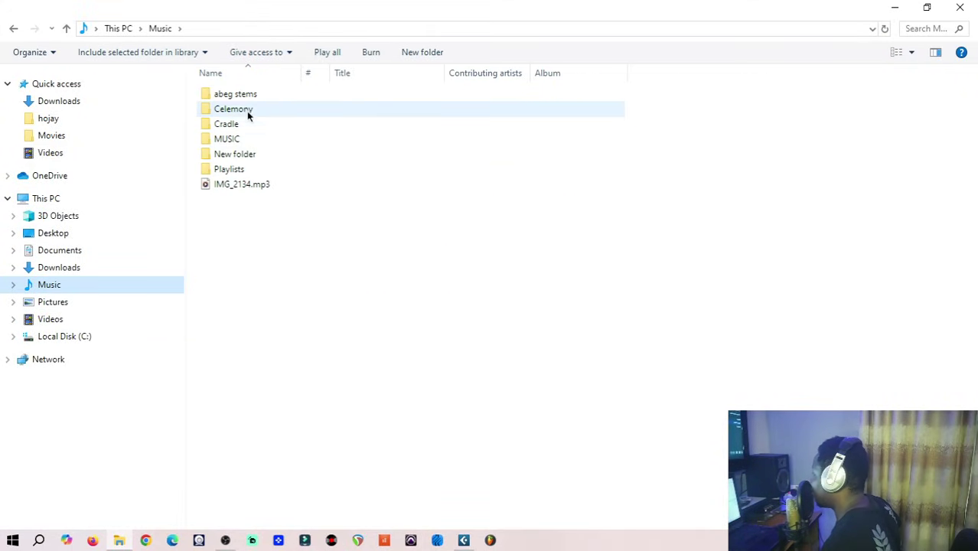
pyautogui.doubleClick(228, 98)
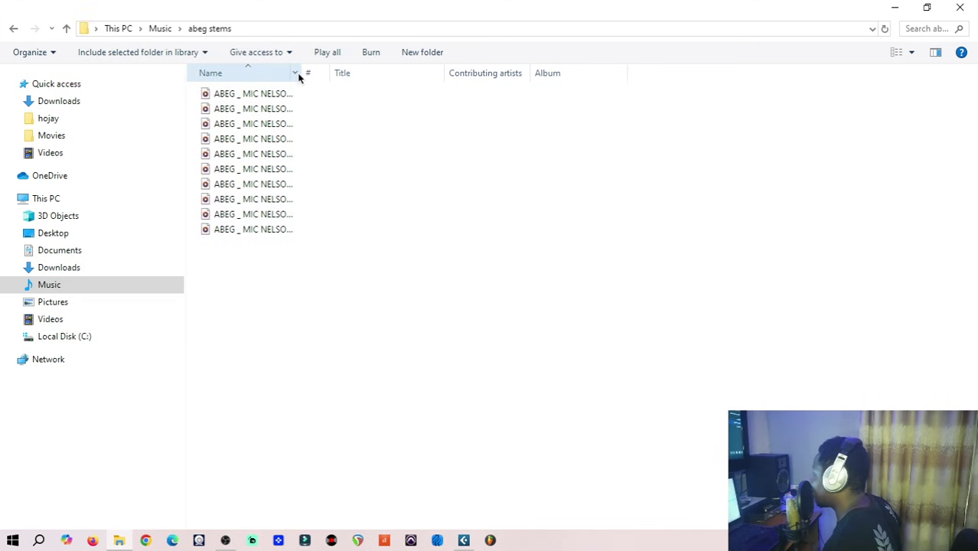
pyautogui.moveTo(301, 72); pyautogui.dragTo(582, 100)
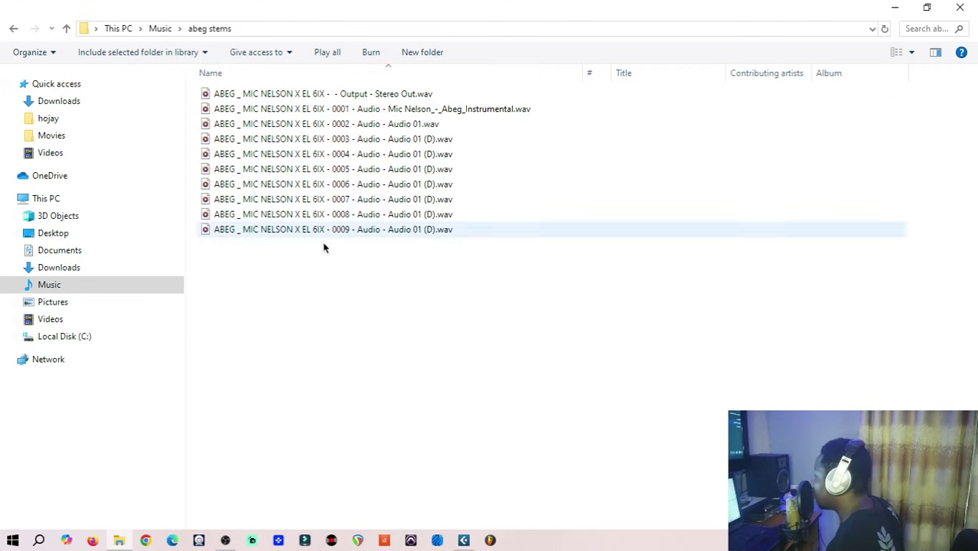
pyautogui.moveTo(340, 363); pyautogui.dragTo(313, 93)
pyautogui.click(421, 371)
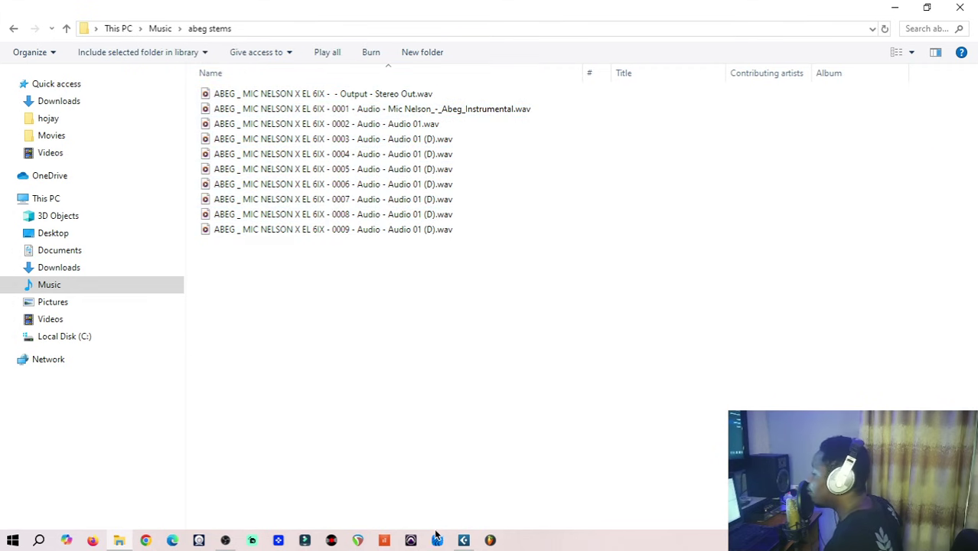
# - Close ABEG-01 without saving and start a new empty project
pyautogui.moveTo(437, 541)
pyautogui.click(458, 490)
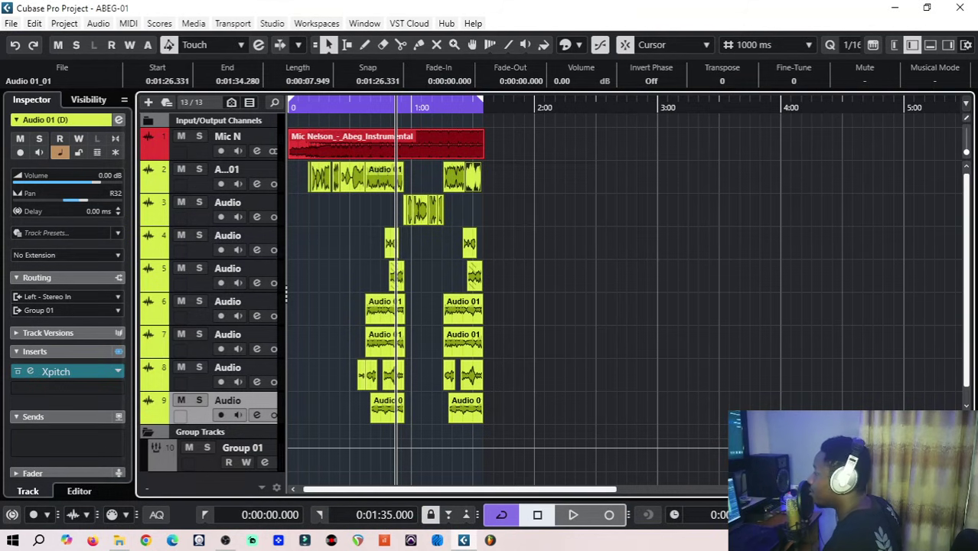
pyautogui.click(960, 7)
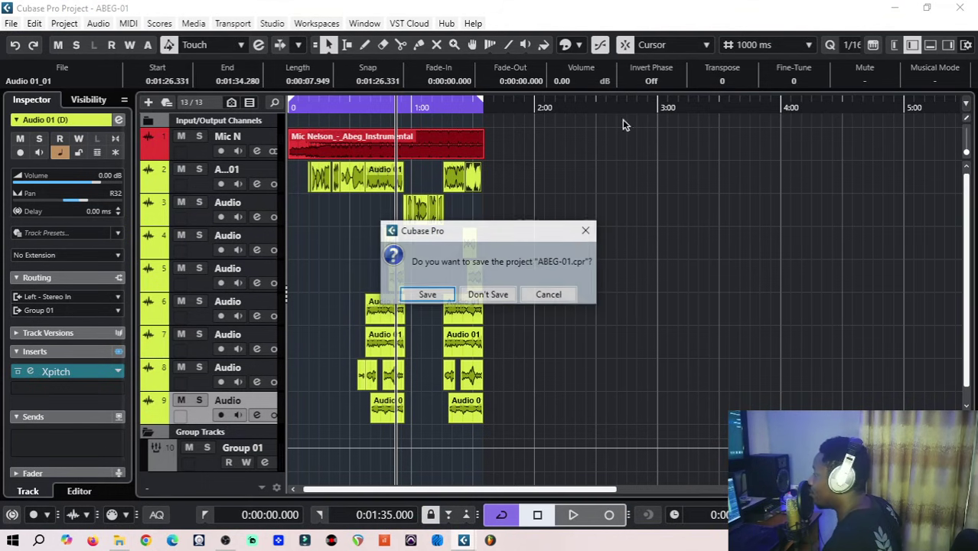
pyautogui.click(486, 296)
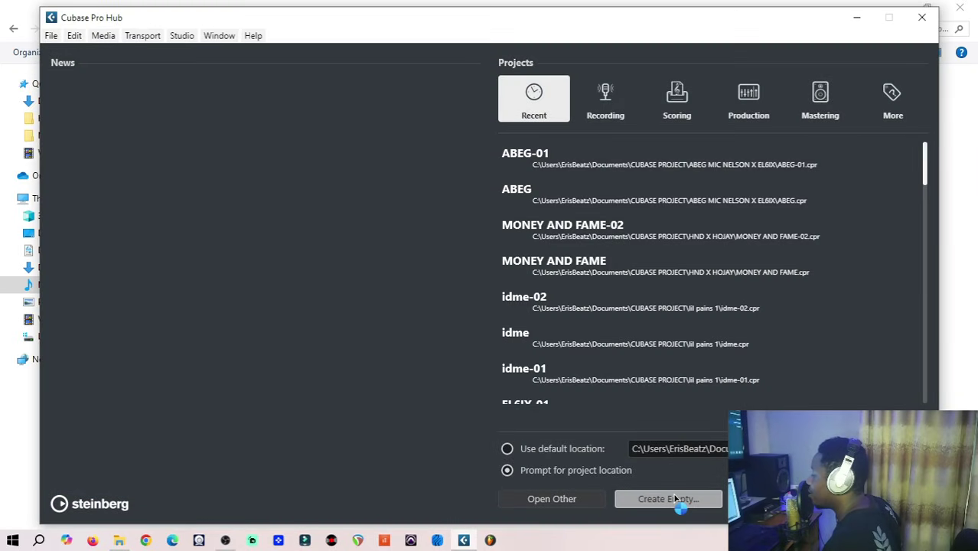
pyautogui.click(676, 498)
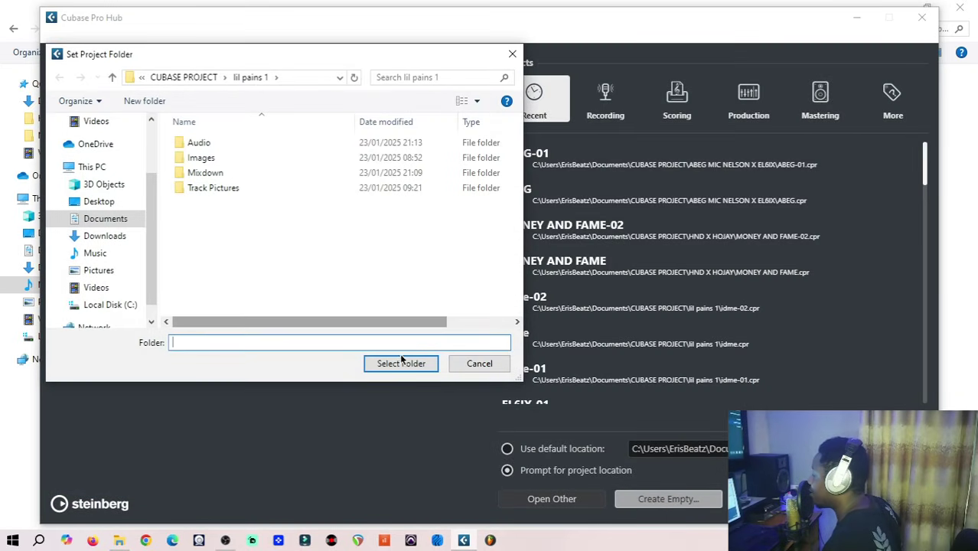
pyautogui.click(400, 363)
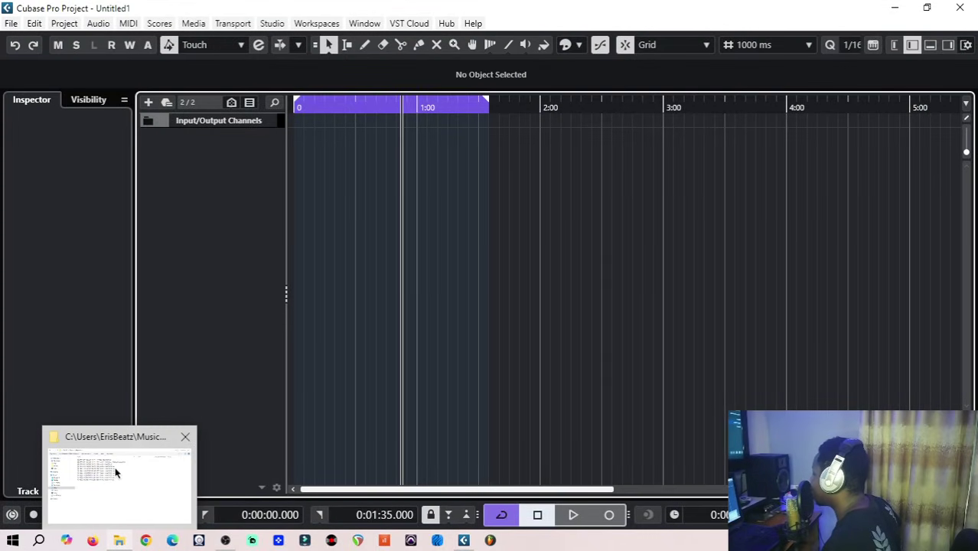
# - Drag all ten stems into the new project, importing each onto a different track
pyautogui.click(119, 540)
pyautogui.moveTo(371, 368); pyautogui.dragTo(277, 70)
pyautogui.moveTo(291, 109); pyautogui.dragTo(323, 160)
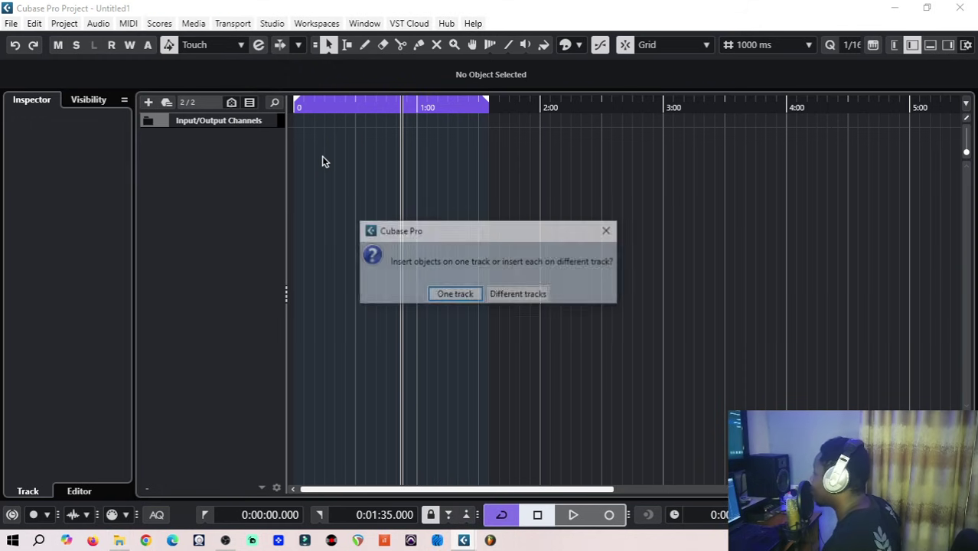
pyautogui.click(508, 296)
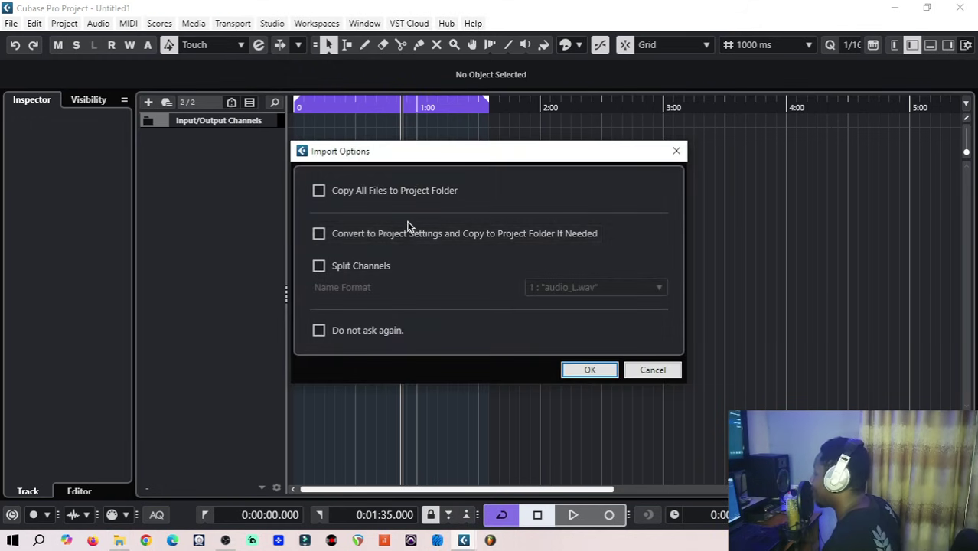
pyautogui.click(589, 370)
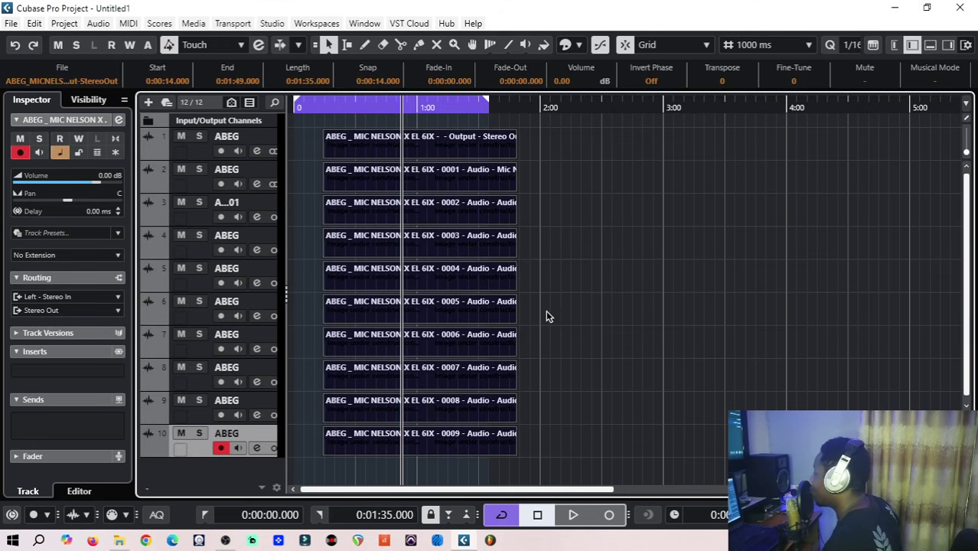
# - Select all ten stem events, then solo track 1 and play it back from the ruler cursor
pyautogui.moveTo(541, 432); pyautogui.dragTo(339, 143)
pyautogui.click(572, 225)
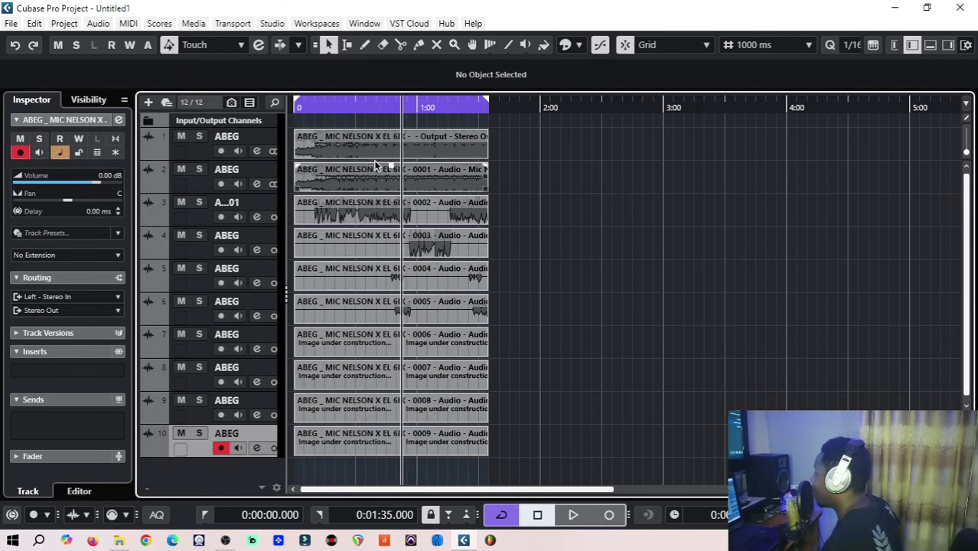
pyautogui.click(199, 136)
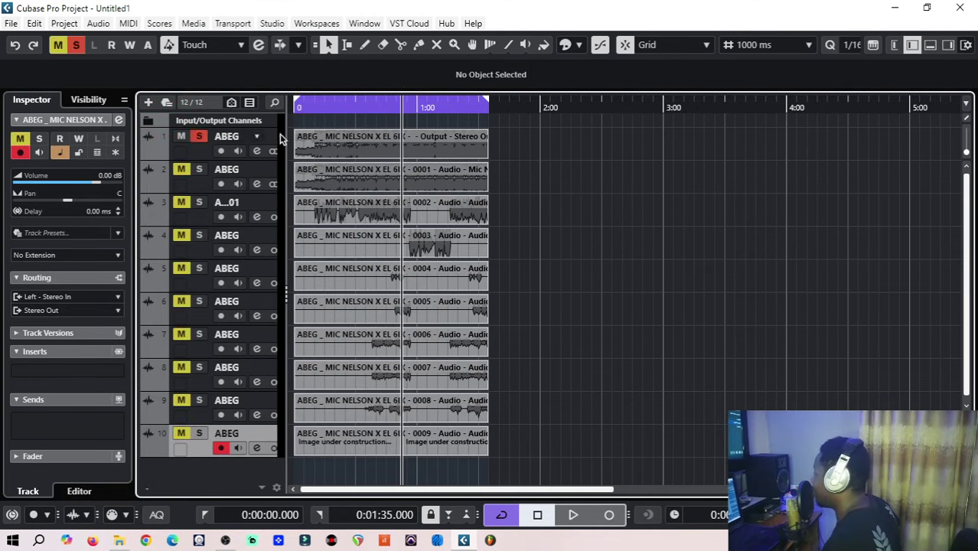
pyautogui.click(330, 112)
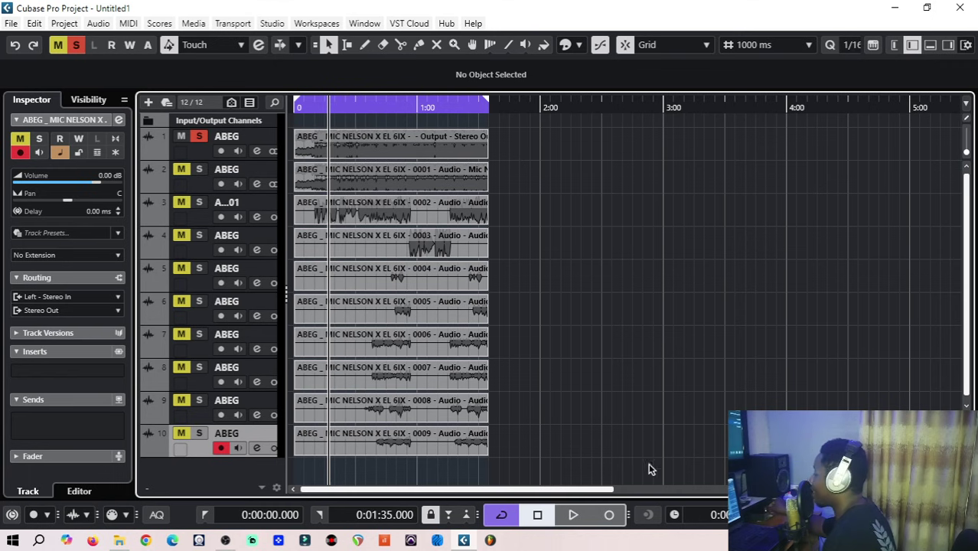
pyautogui.click(571, 516)
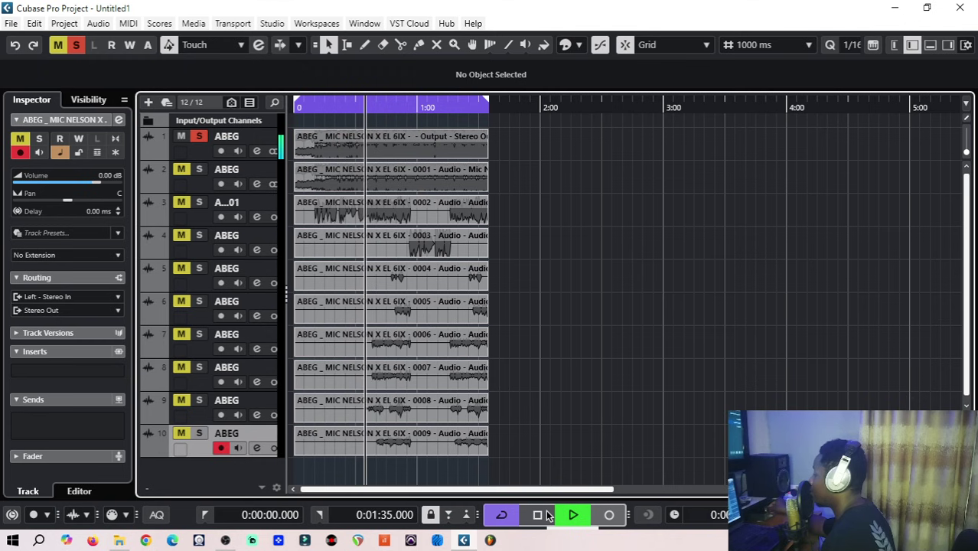
pyautogui.click(545, 516)
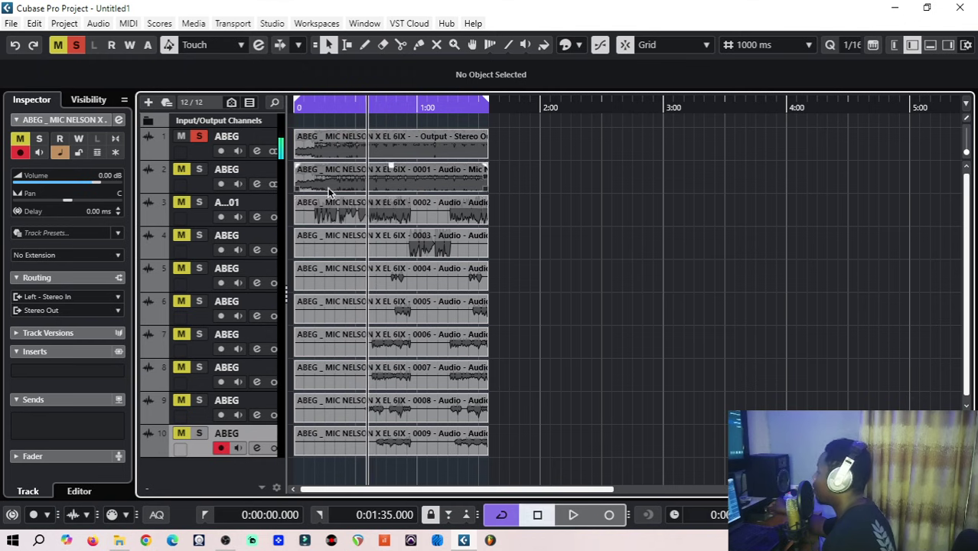
# - Delete the Stereo Out mix event from track 1 and clear all solo and mute states
pyautogui.click(391, 146)
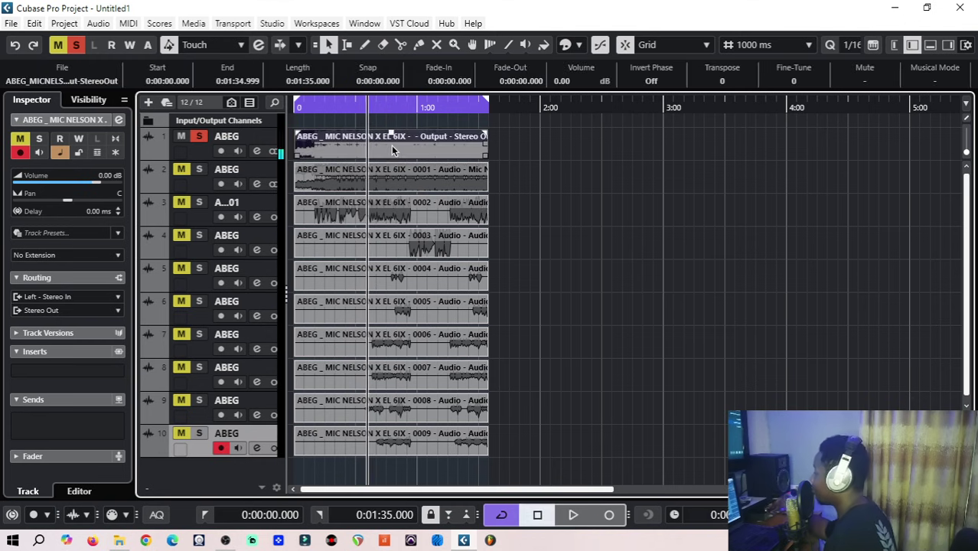
pyautogui.press('Delete')
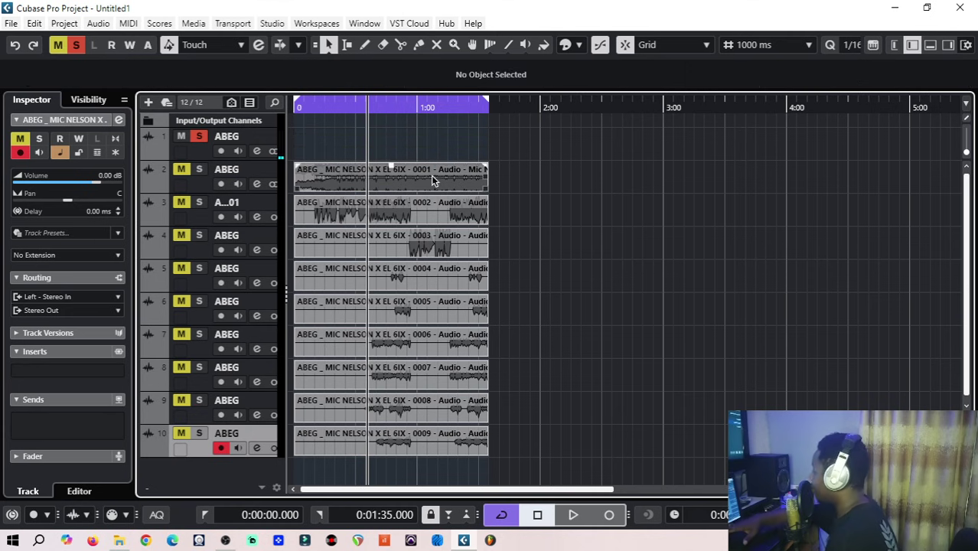
pyautogui.click(484, 184)
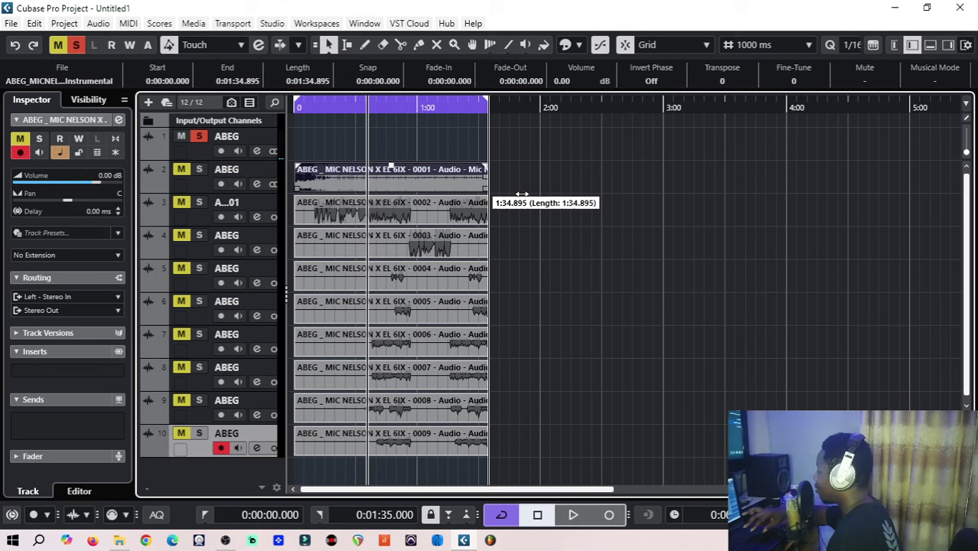
pyautogui.click(75, 45)
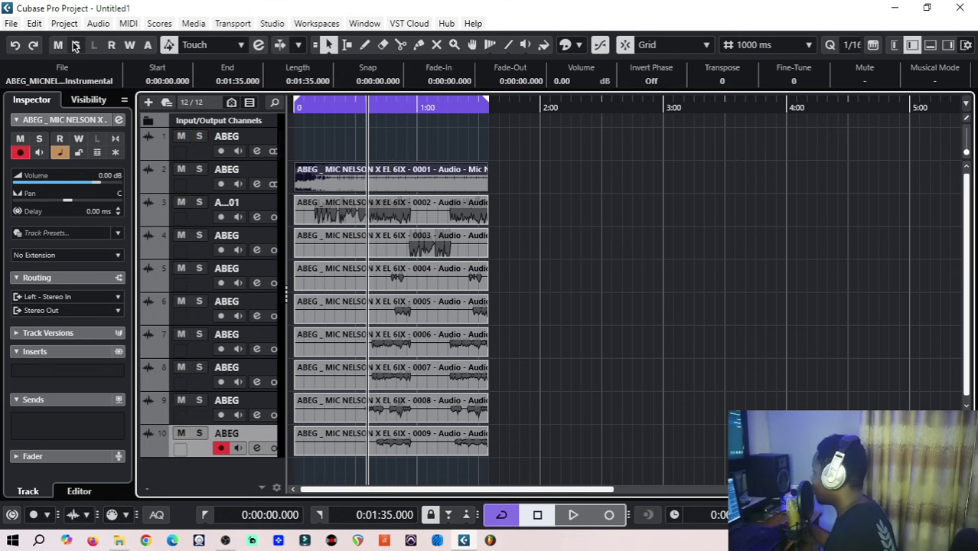
# - Play all the stems together from near the start, zoomed in on the timeline, then stop
pyautogui.click(355, 108)
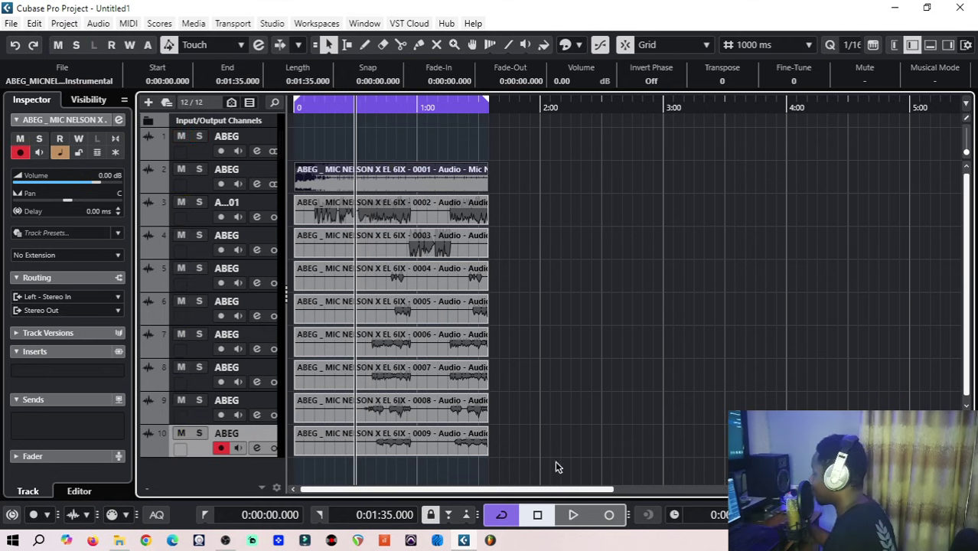
pyautogui.click(572, 519)
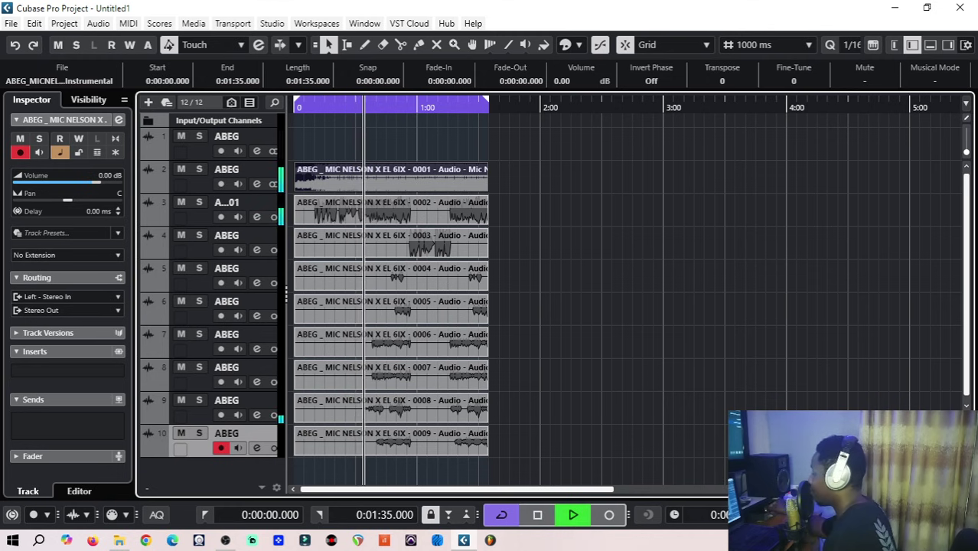
pyautogui.press('h')
pyautogui.press('h')
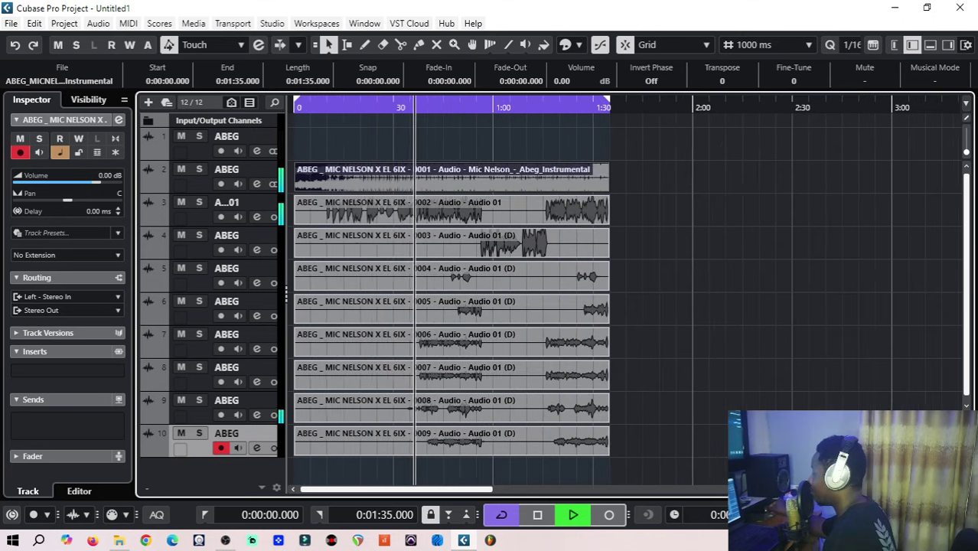
pyautogui.click(538, 516)
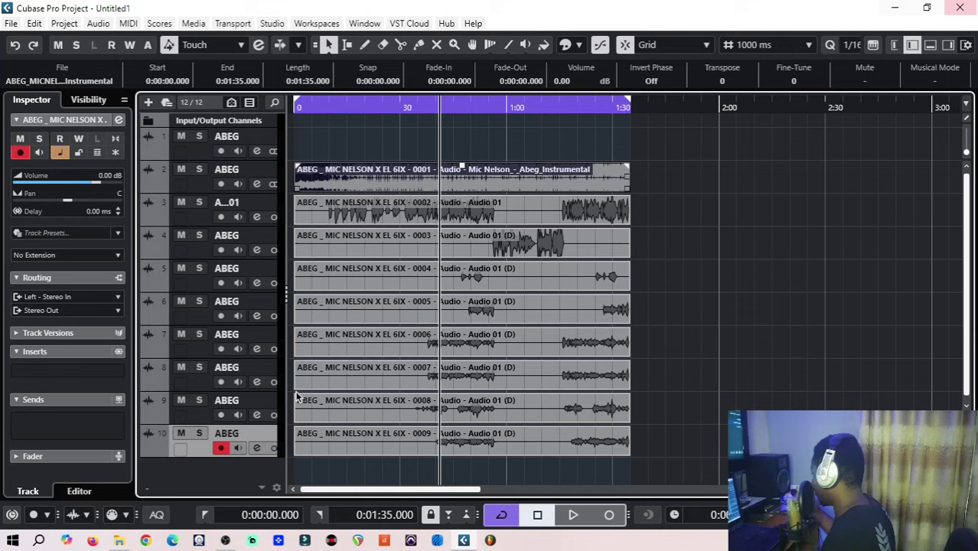
# - From the Music folder, archive the abeg stems folder as abeg stems.rar
pyautogui.moveTo(118, 541)
pyautogui.click(116, 494)
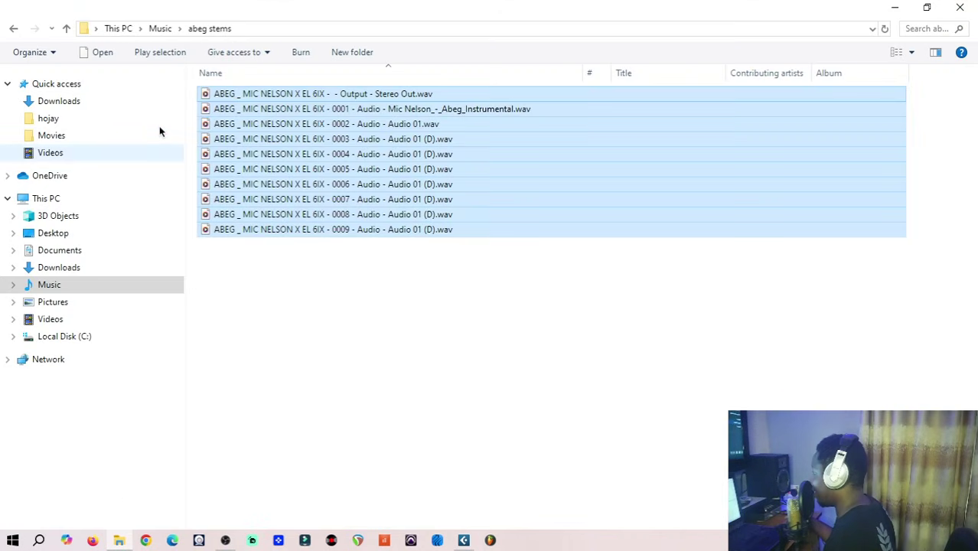
pyautogui.click(67, 30)
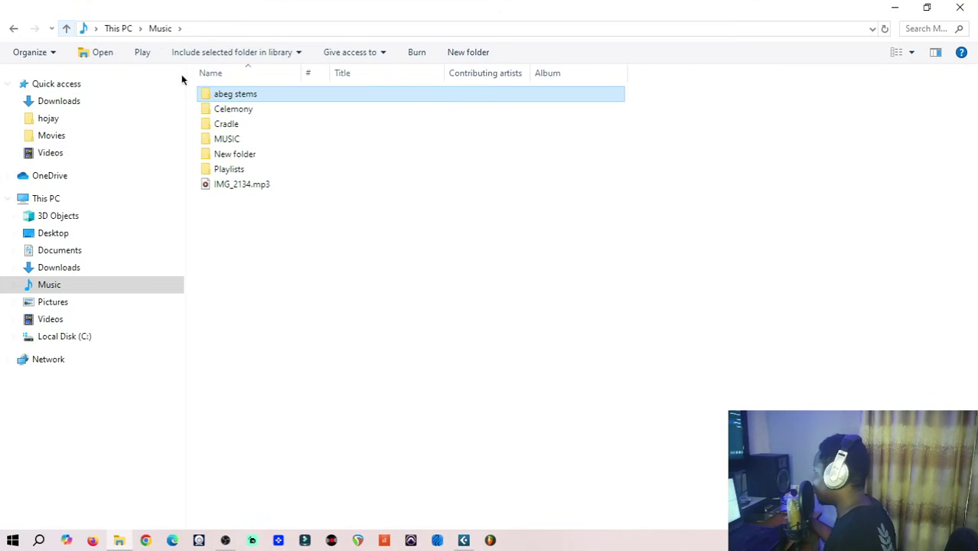
pyautogui.rightClick(235, 95)
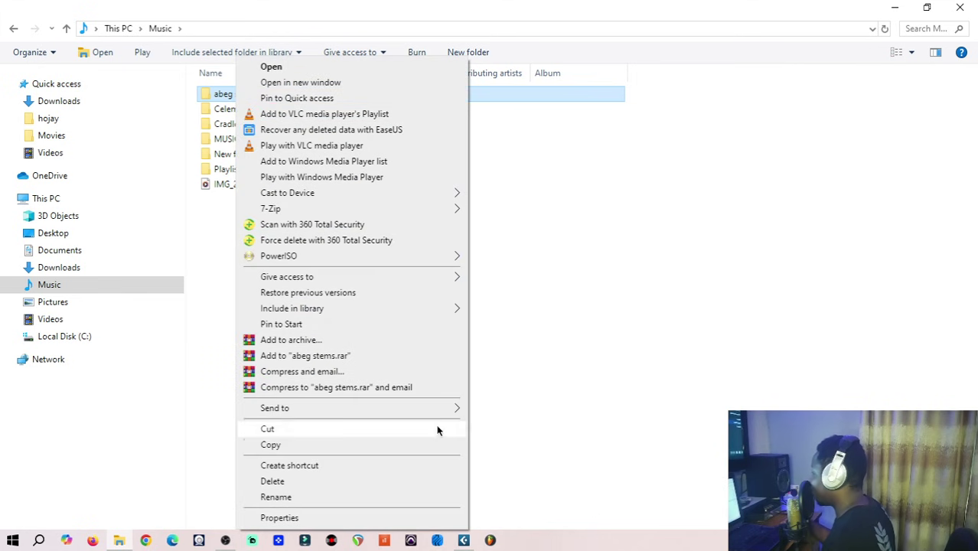
pyautogui.click(294, 358)
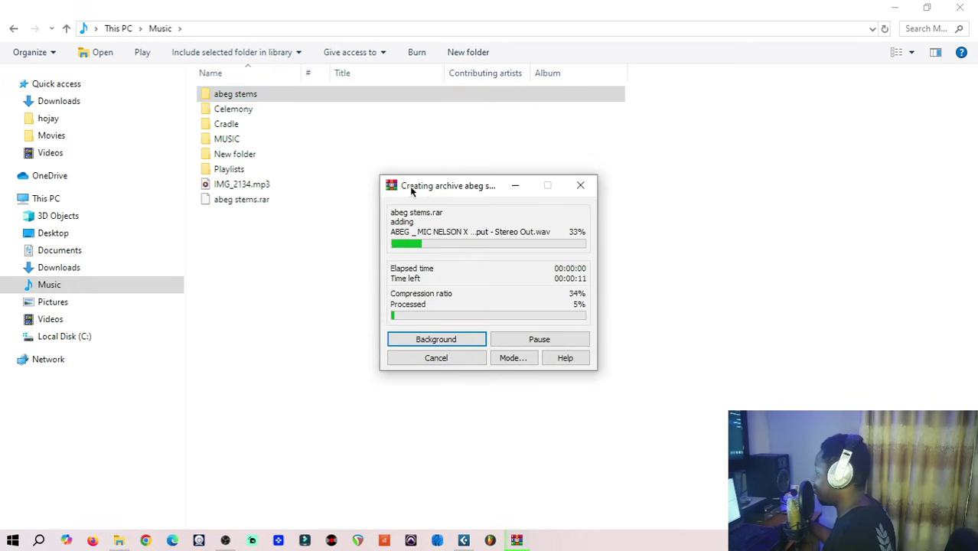
pyautogui.moveTo(411, 191); pyautogui.dragTo(266, 206)
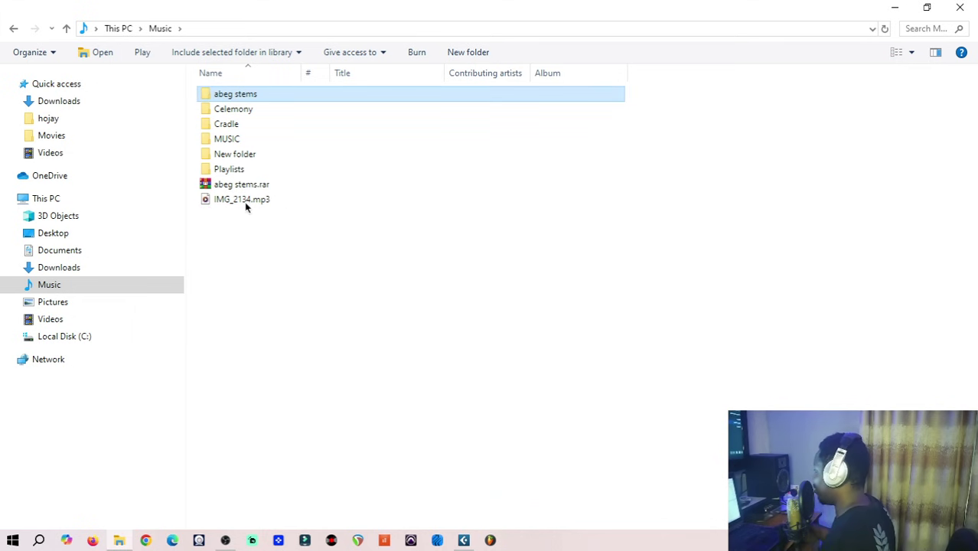
pyautogui.click(231, 187)
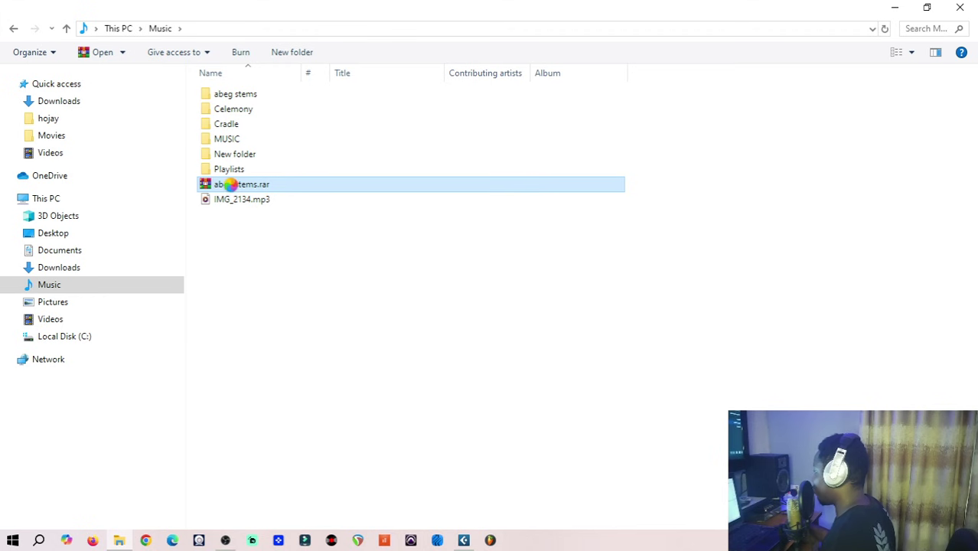
pyautogui.rightClick(231, 186)
pyautogui.click(293, 518)
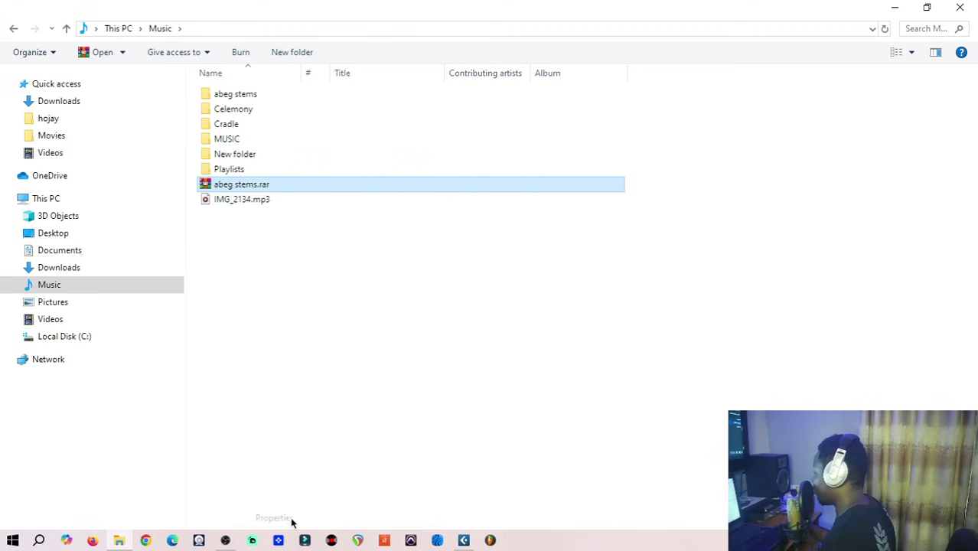
pyautogui.click(484, 167)
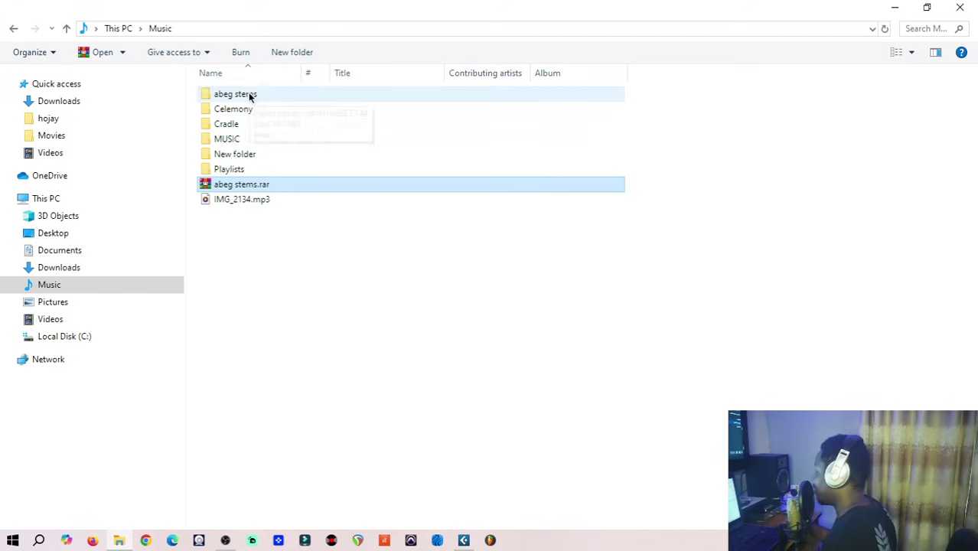
pyautogui.click(284, 249)
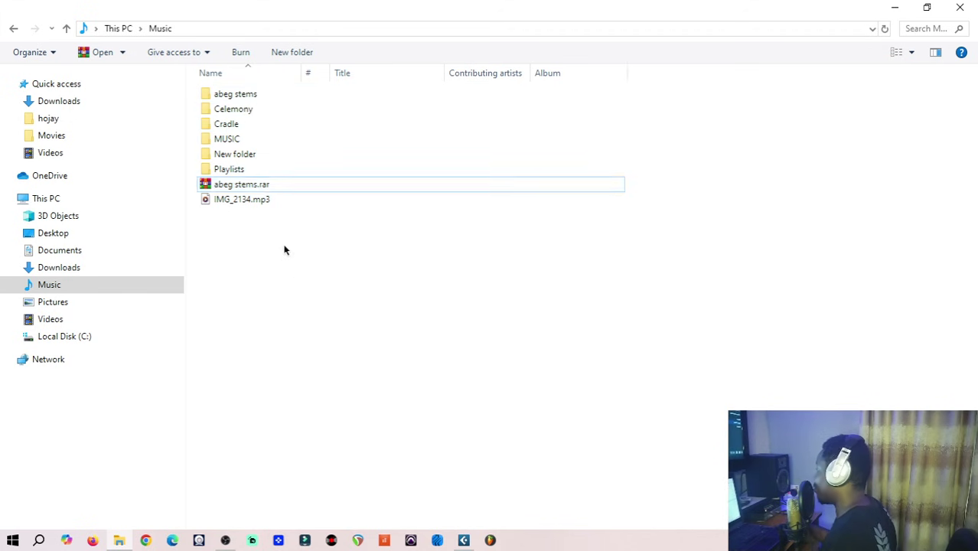
pyautogui.click(264, 188)
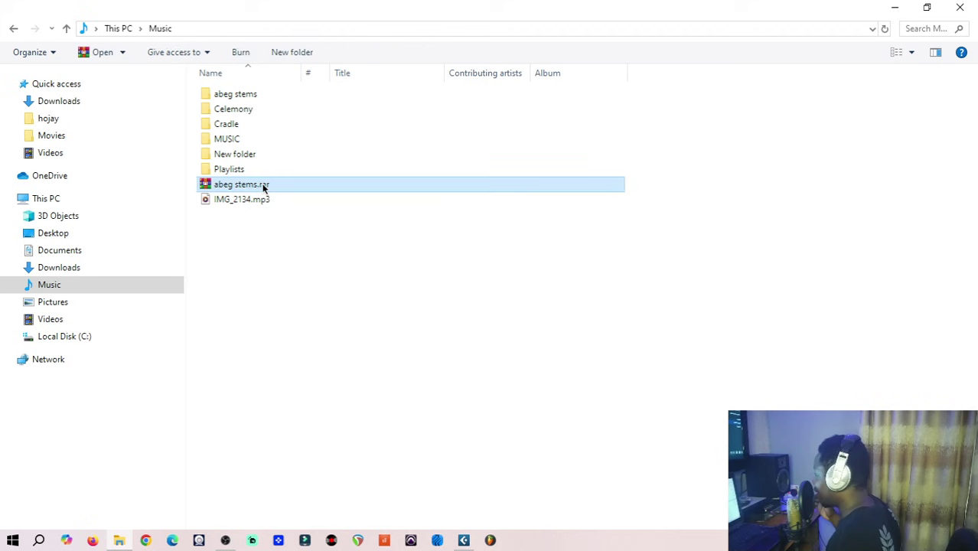